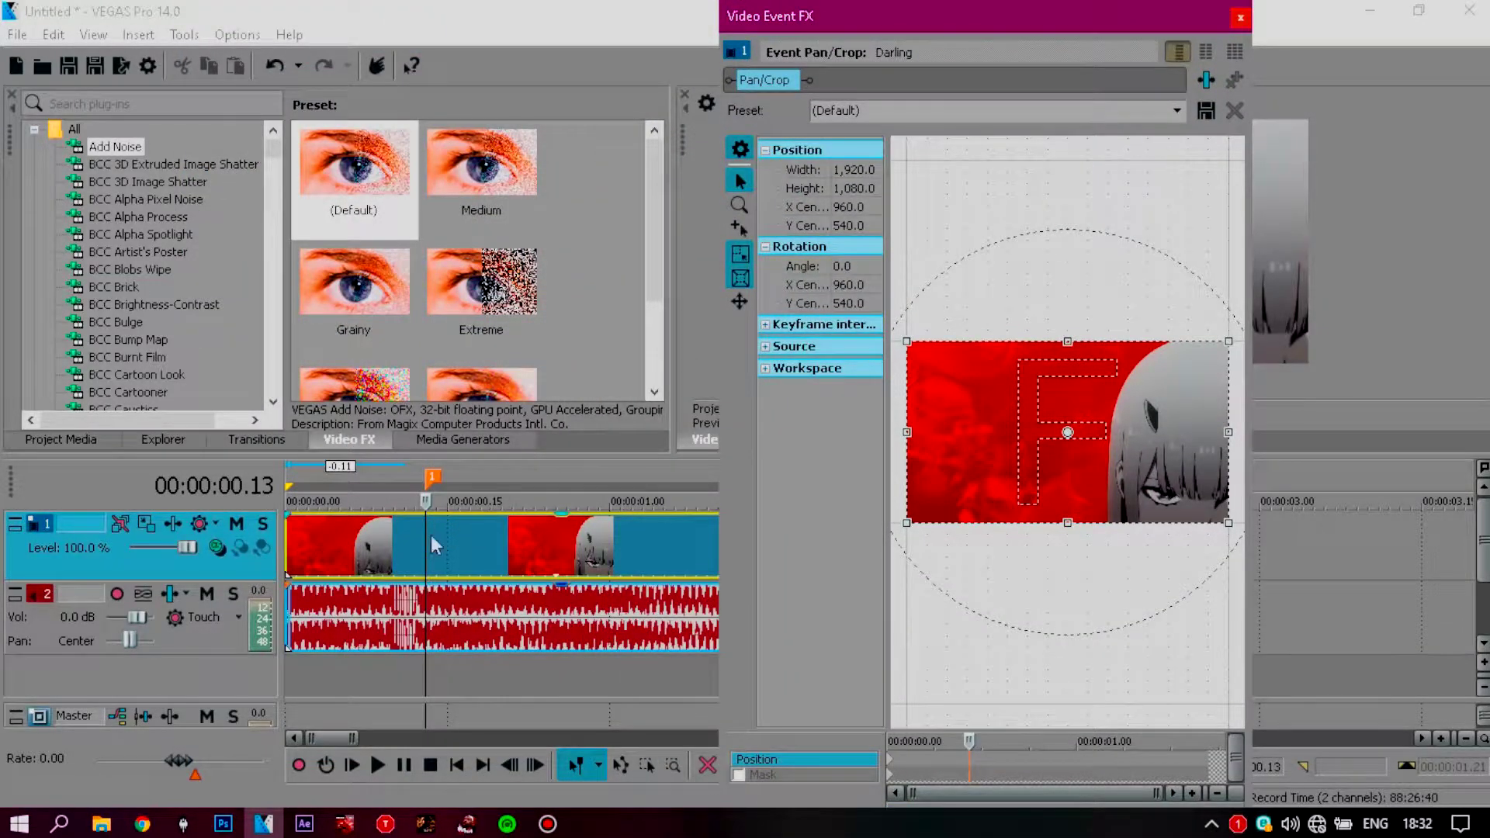
Step: Zoom the clip in at 00:00:00.13 by shrinking the centred pan/crop frame to about 1606 x 903
mouse_move(990, 2)
mouse_down()
mouse_move(991, 82)
mouse_move(987, 10)
mouse_up()
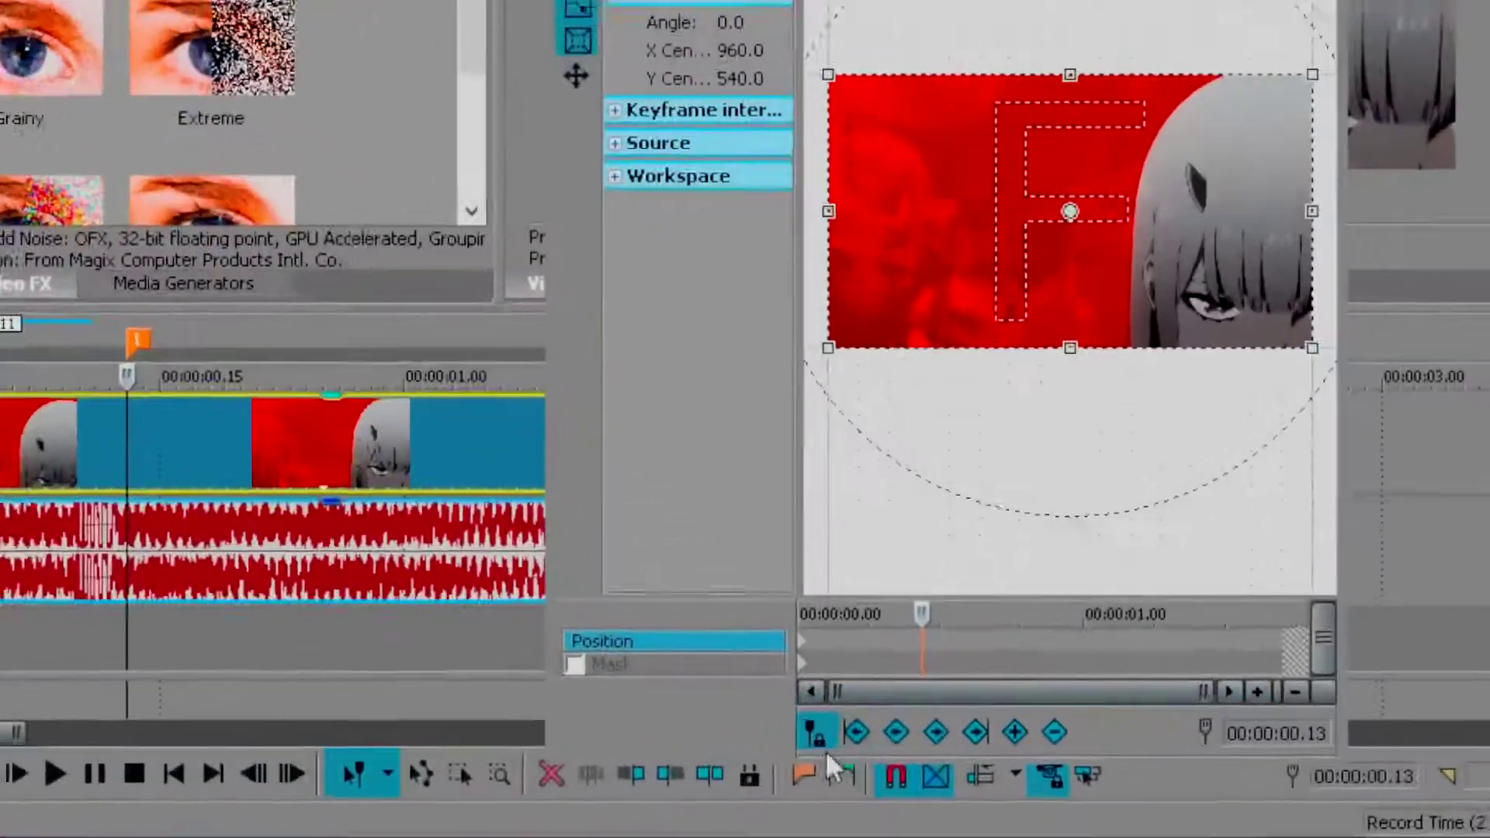
click(824, 736)
click(812, 728)
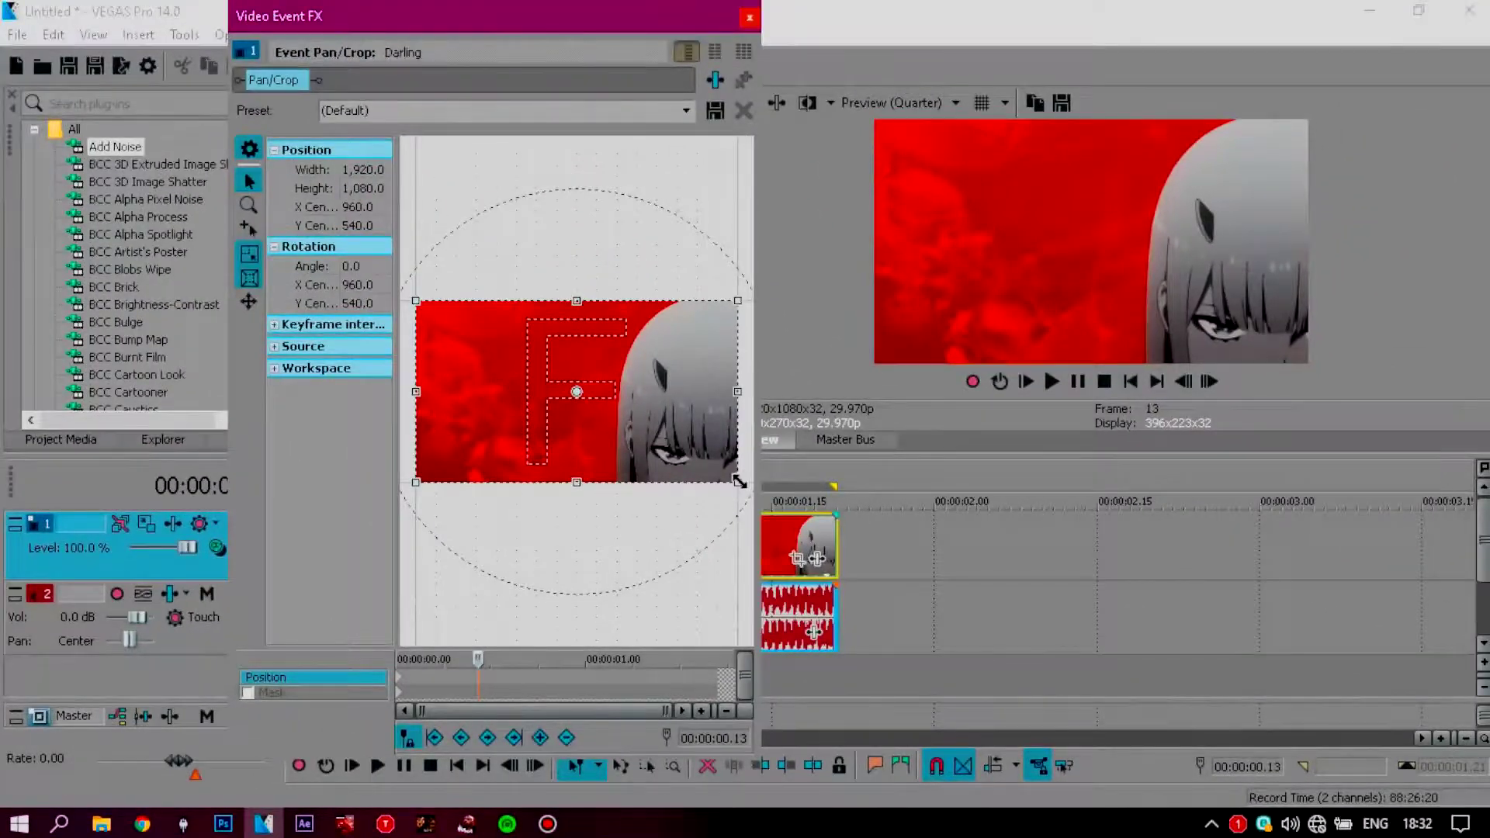
drag(740, 481, 713, 469)
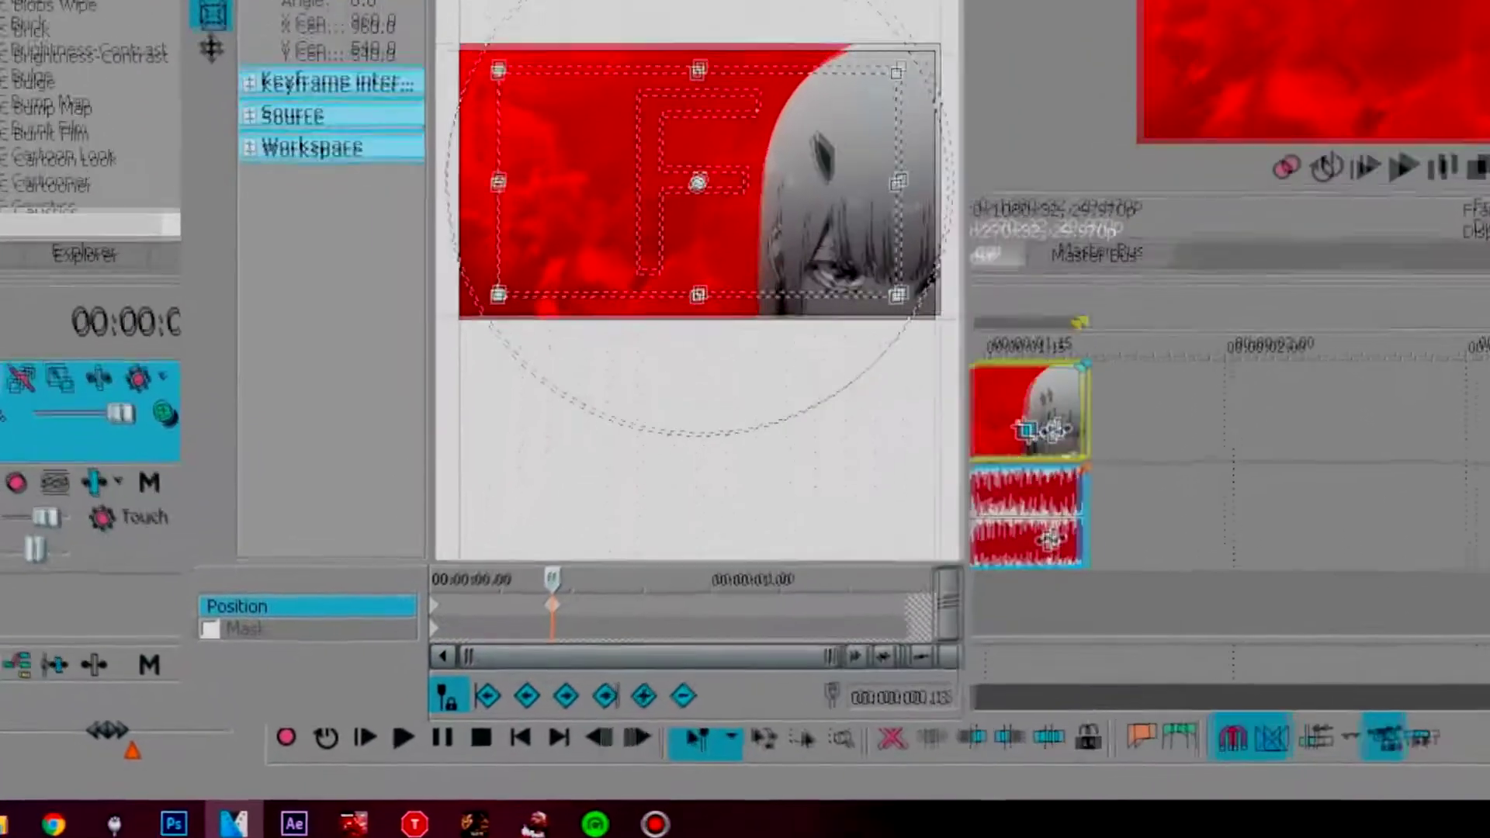
Step: Add a pan/crop keyframe at the clip's end, 00:00:01.21, with the frame restored to its full size
key(Right)
key(Right)
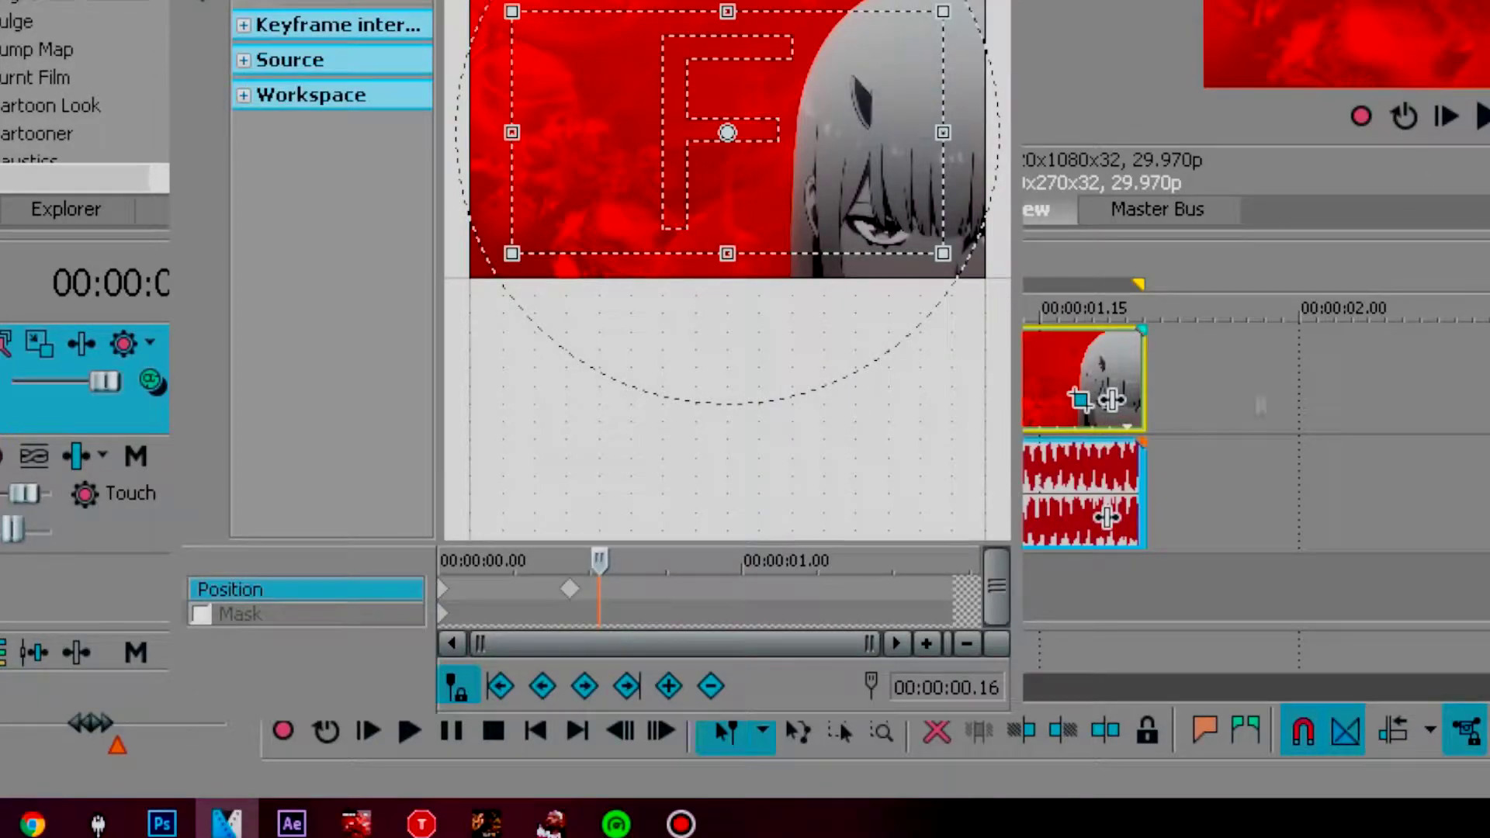
click(938, 606)
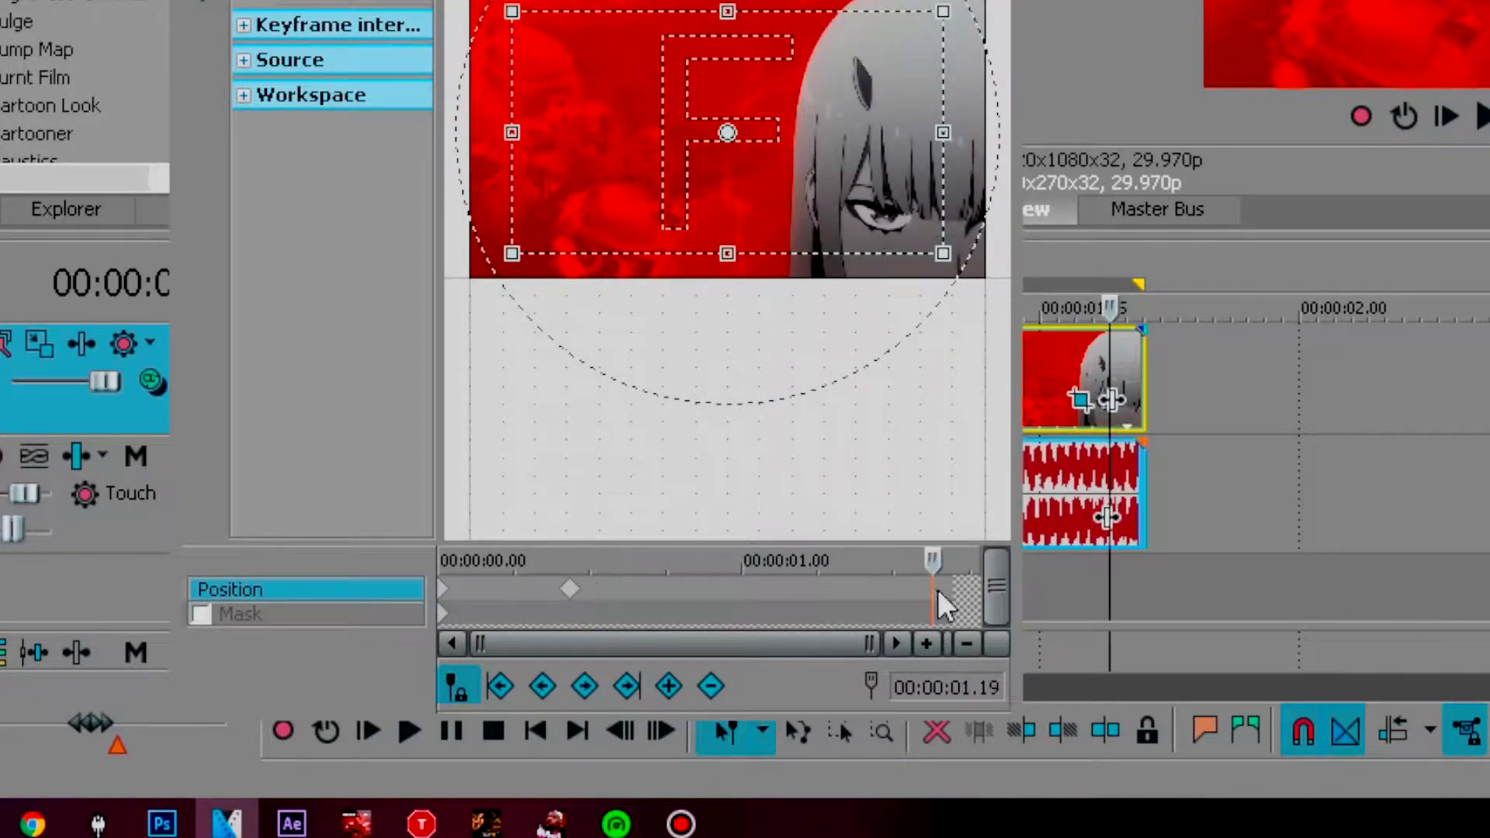
click(957, 602)
right_click(824, 127)
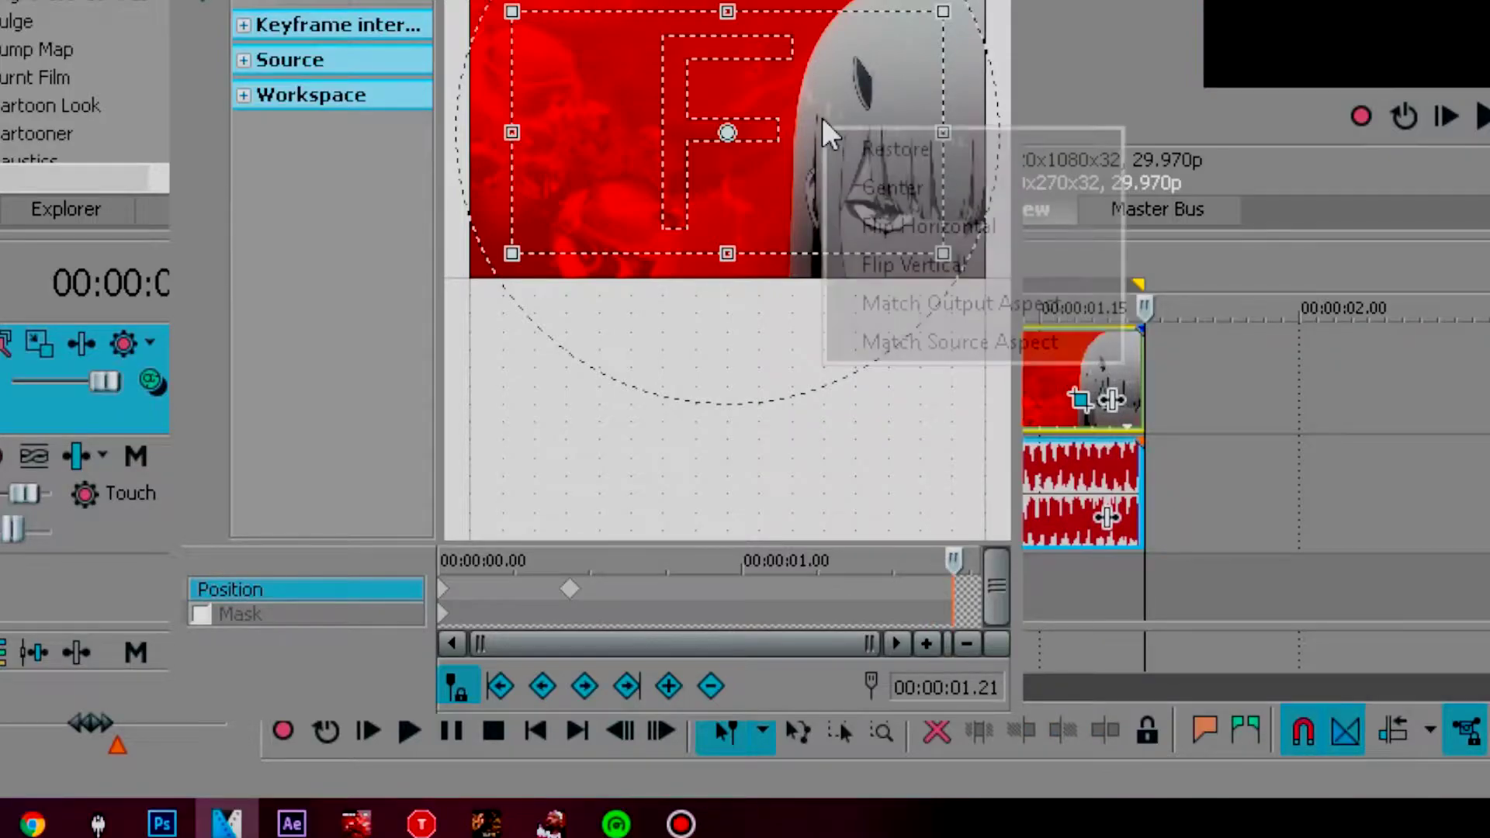
click(895, 152)
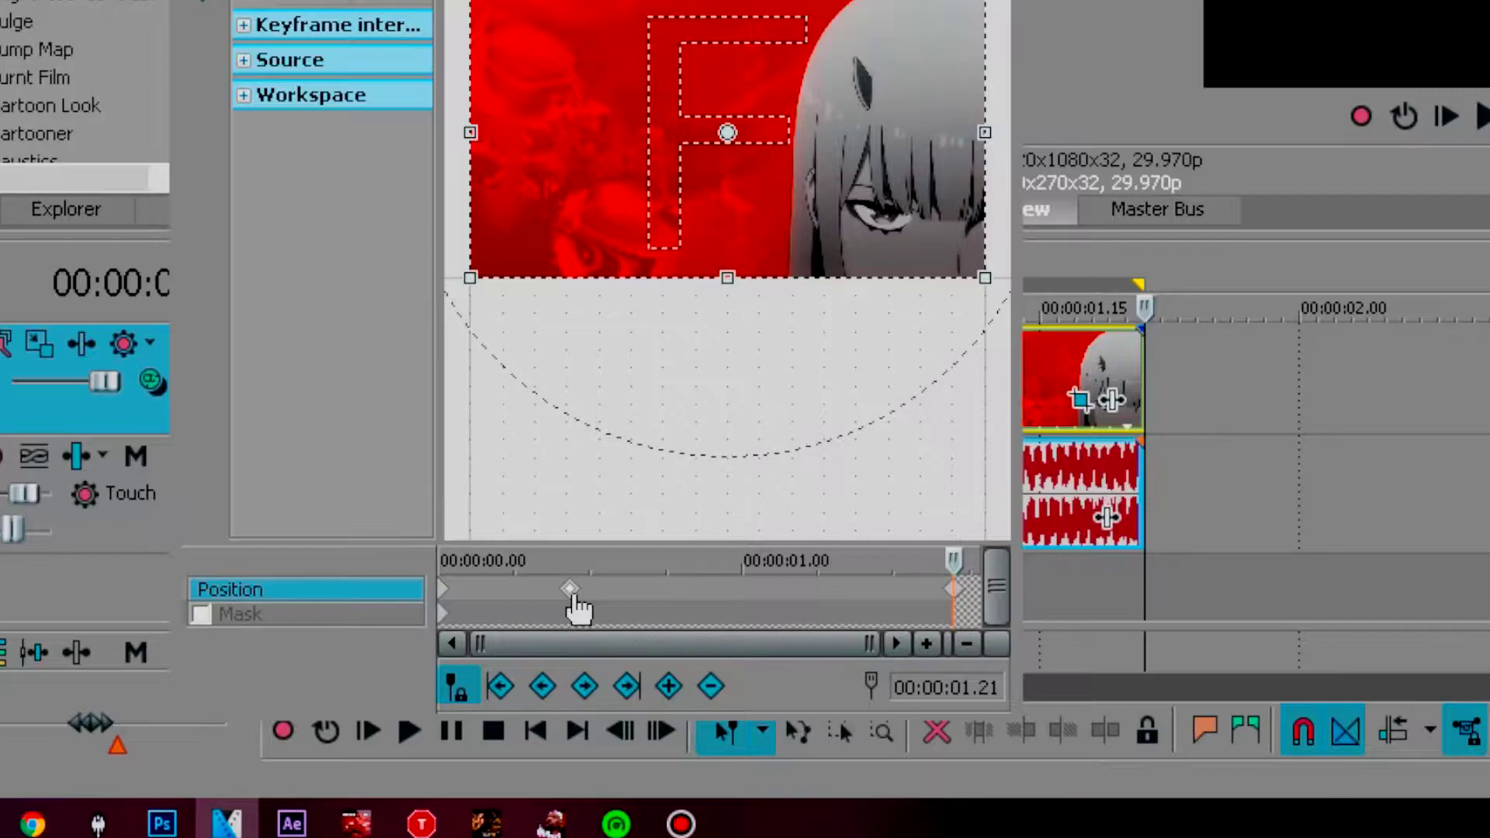
Step: Move the clip's first position keyframe from the start to 00:00:00.07, shortly before the zoom keyframe
click(570, 590)
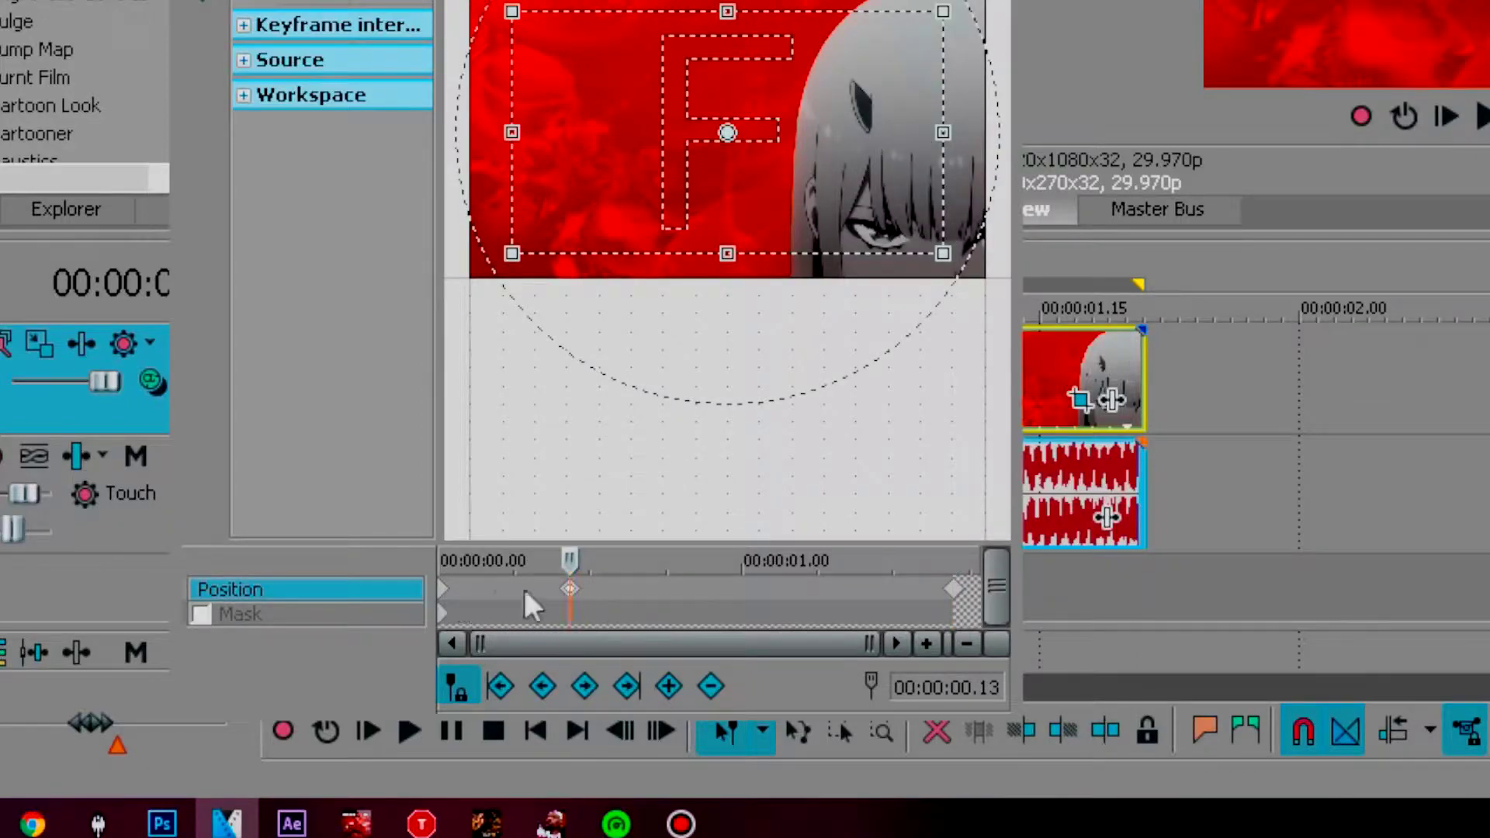
key(Left)
key(Left)
key(Left)
key(Left)
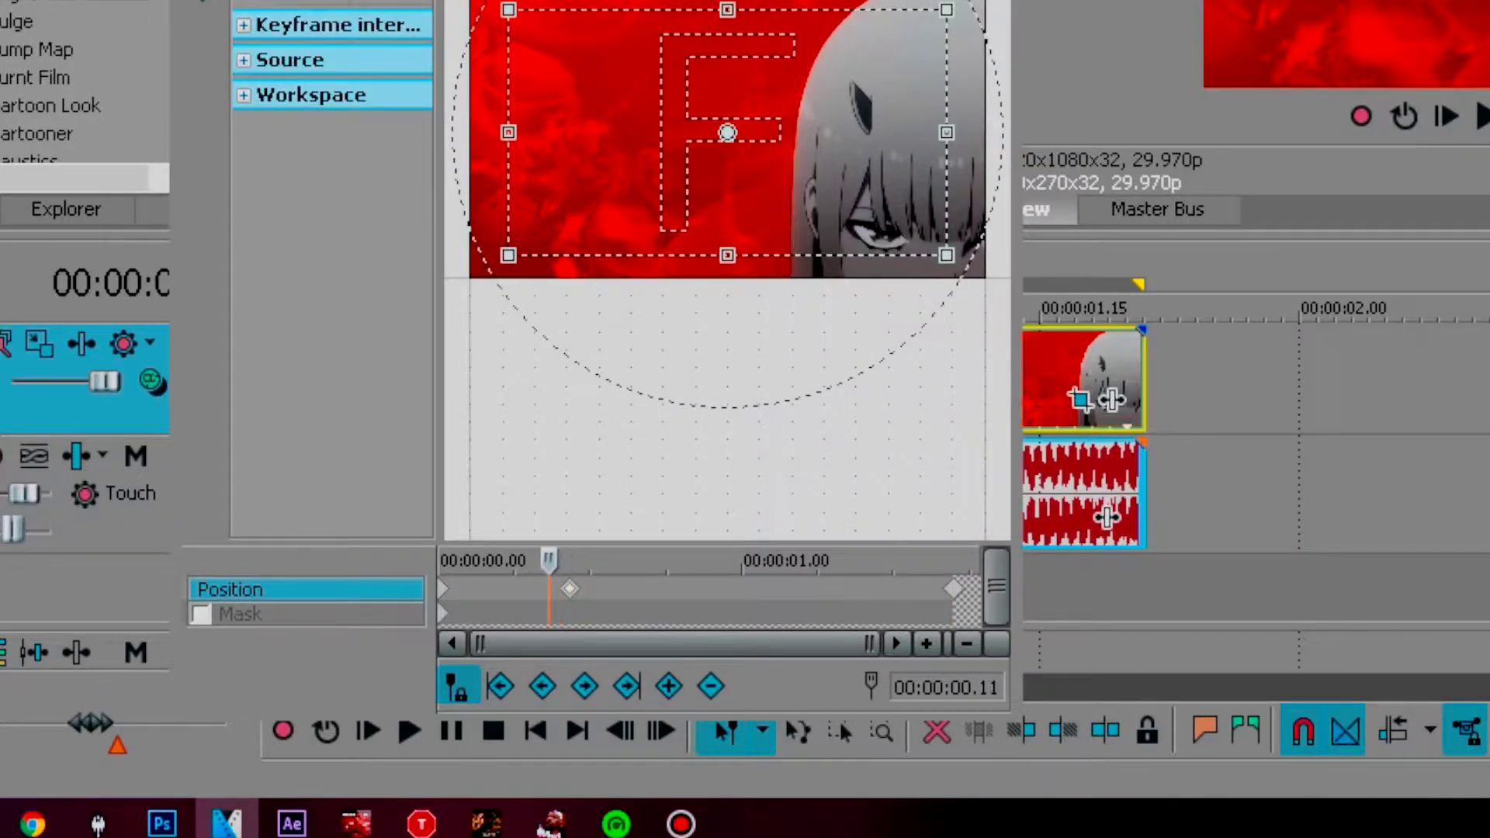
key(Left)
key(Left)
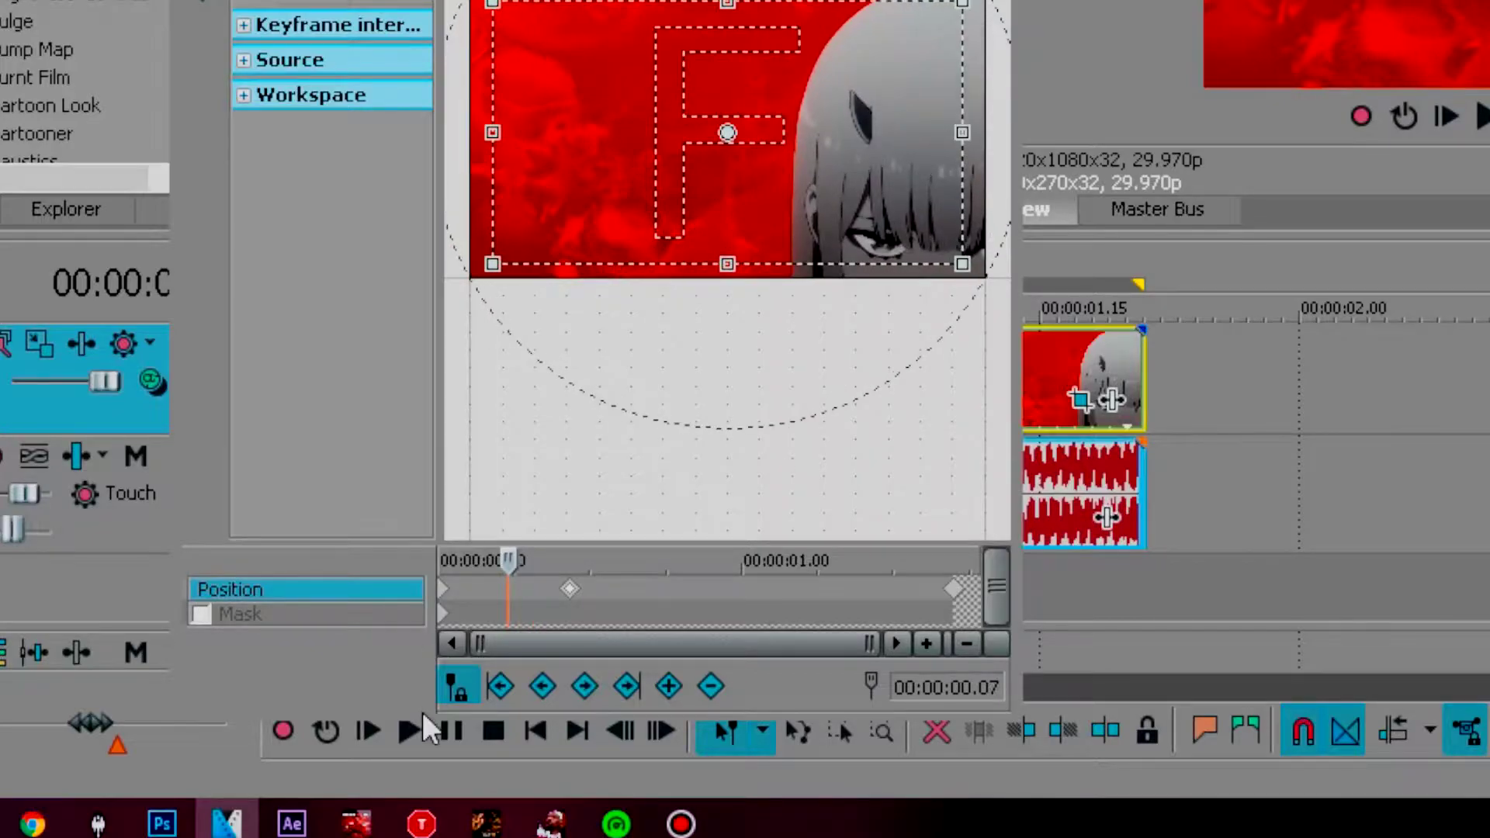
drag(447, 587, 507, 590)
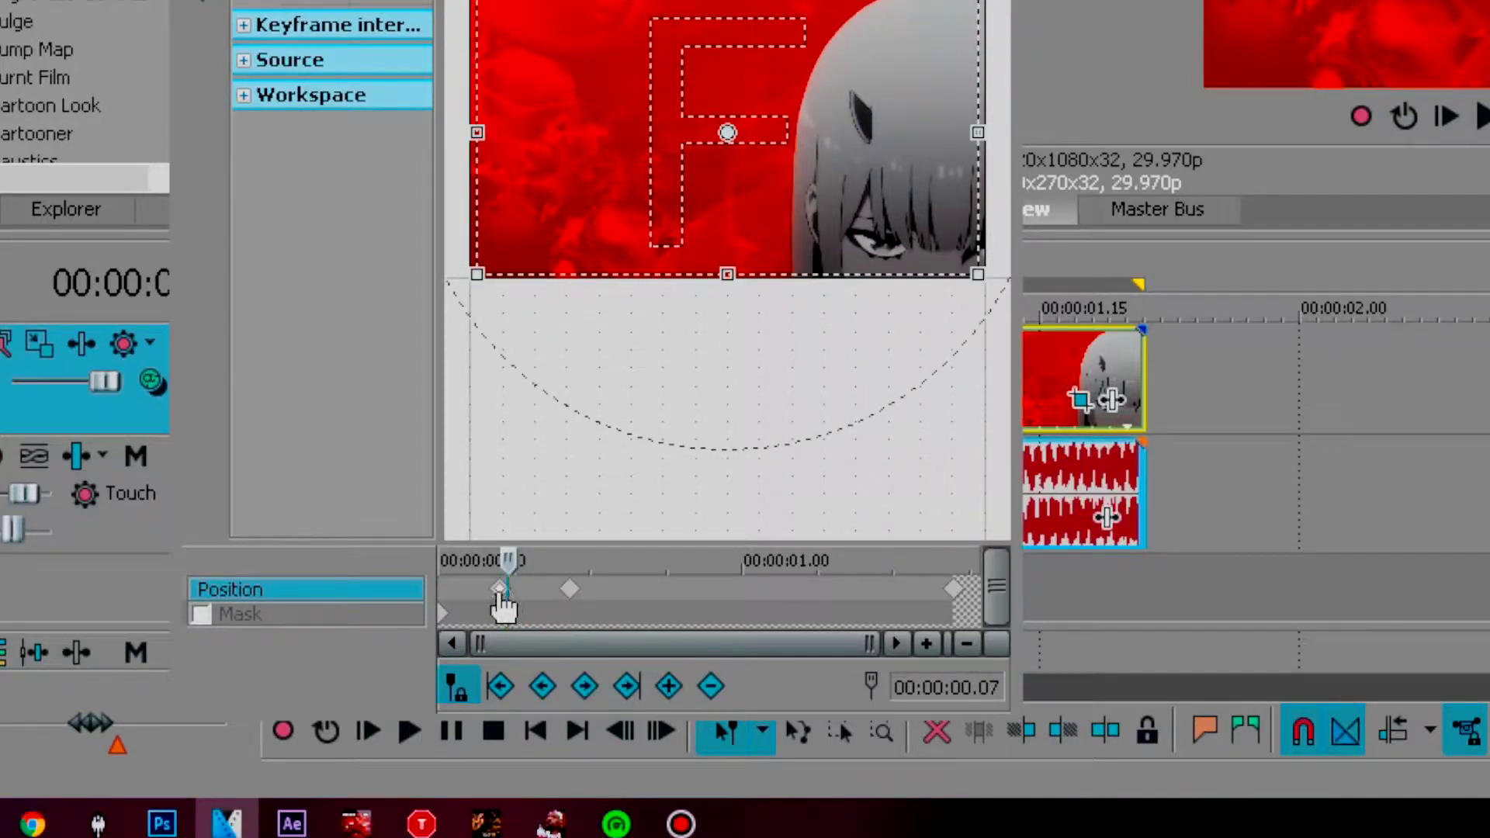
drag(515, 595, 524, 594)
Step: Copy the zoomed position keyframe at 00:00:00.13 and paste it at 00:00:01.12
click(571, 590)
right_click(572, 599)
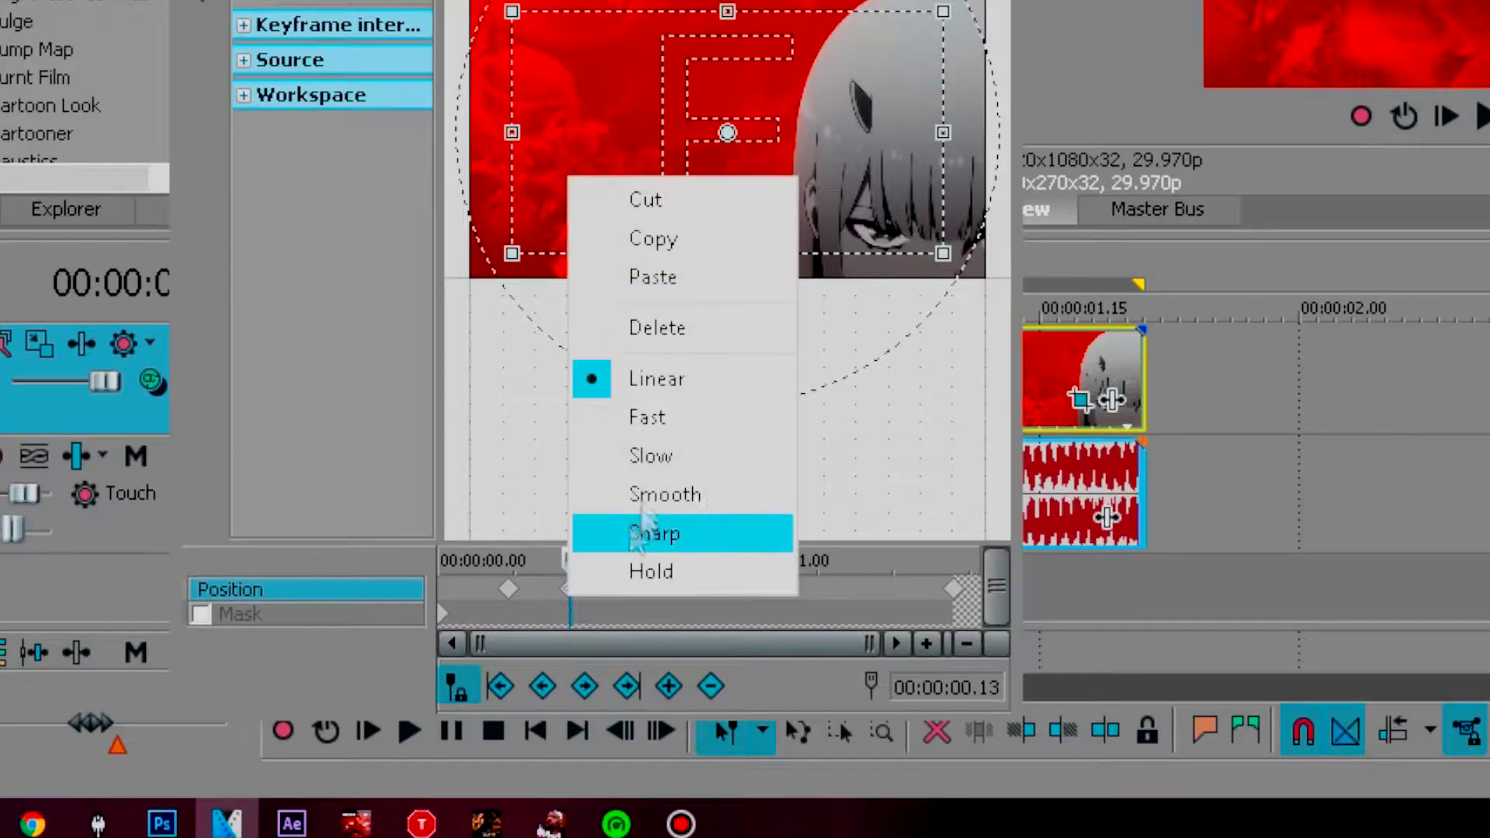
click(669, 244)
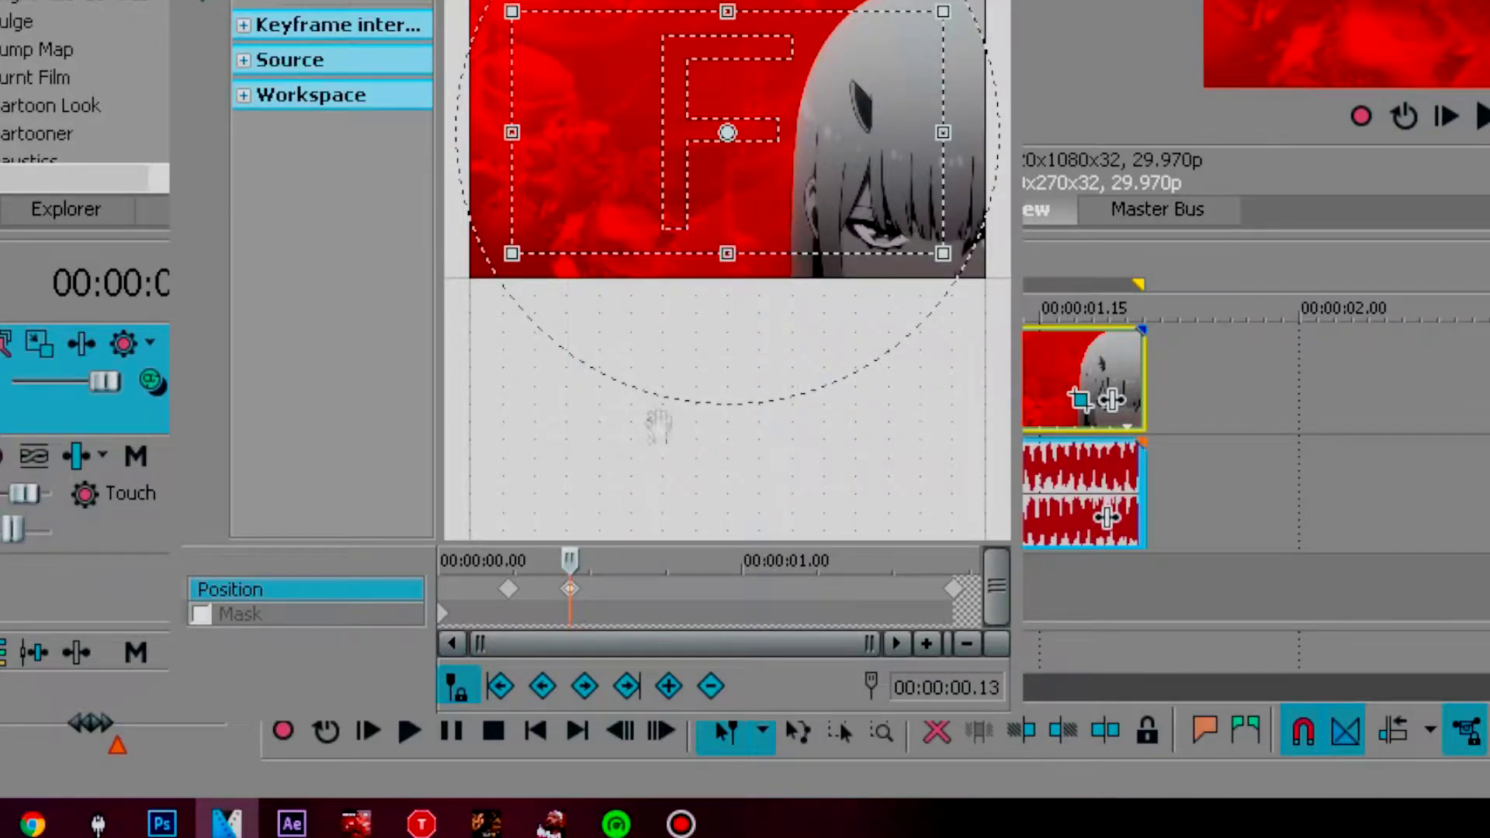
click(956, 591)
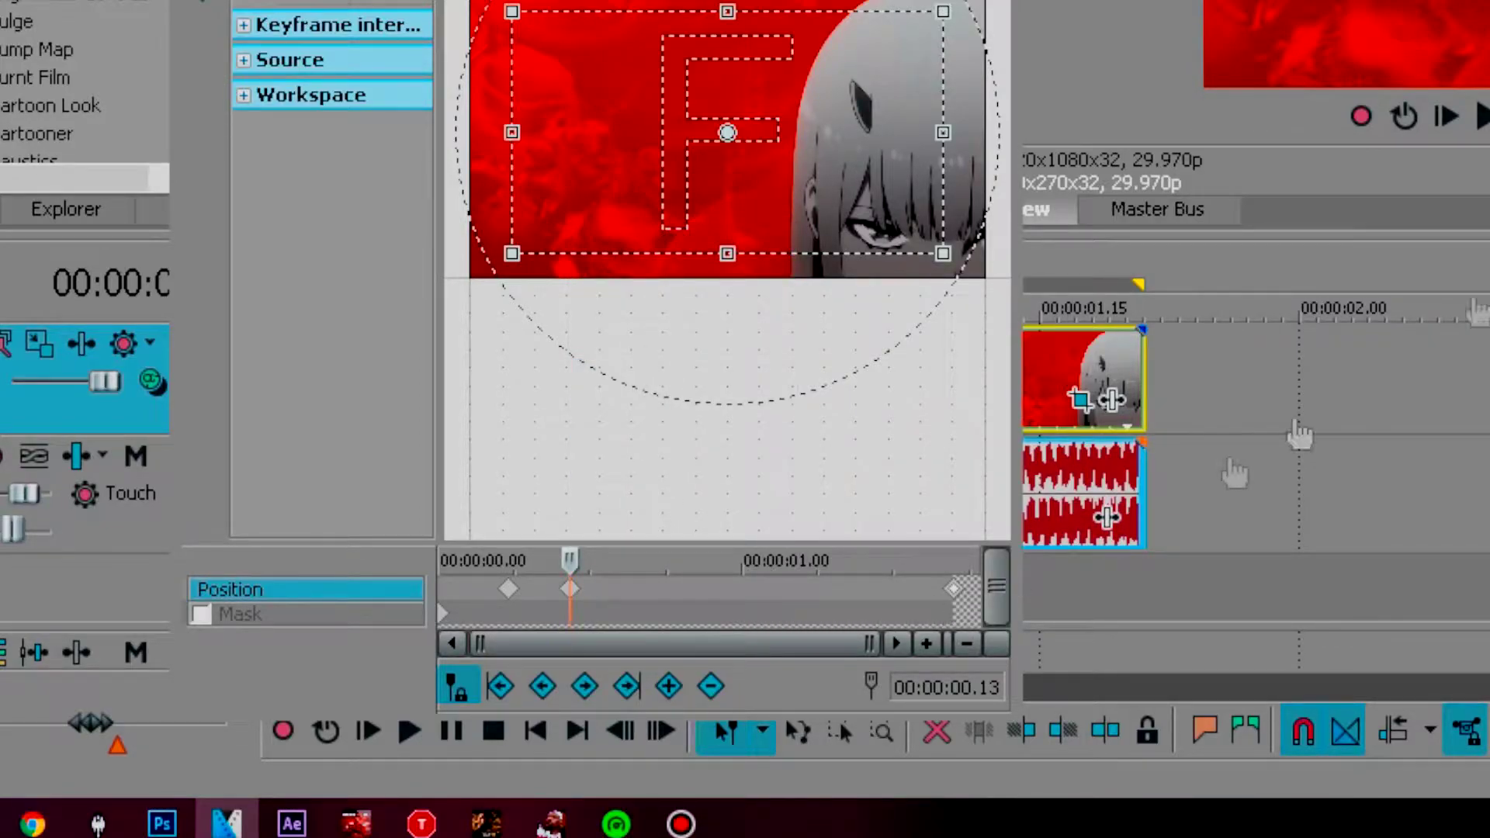
key(Left)
key(Left)
key(Left)
key(Left)
key(Left)
key(Left)
key(Left)
key(Left)
key(Left)
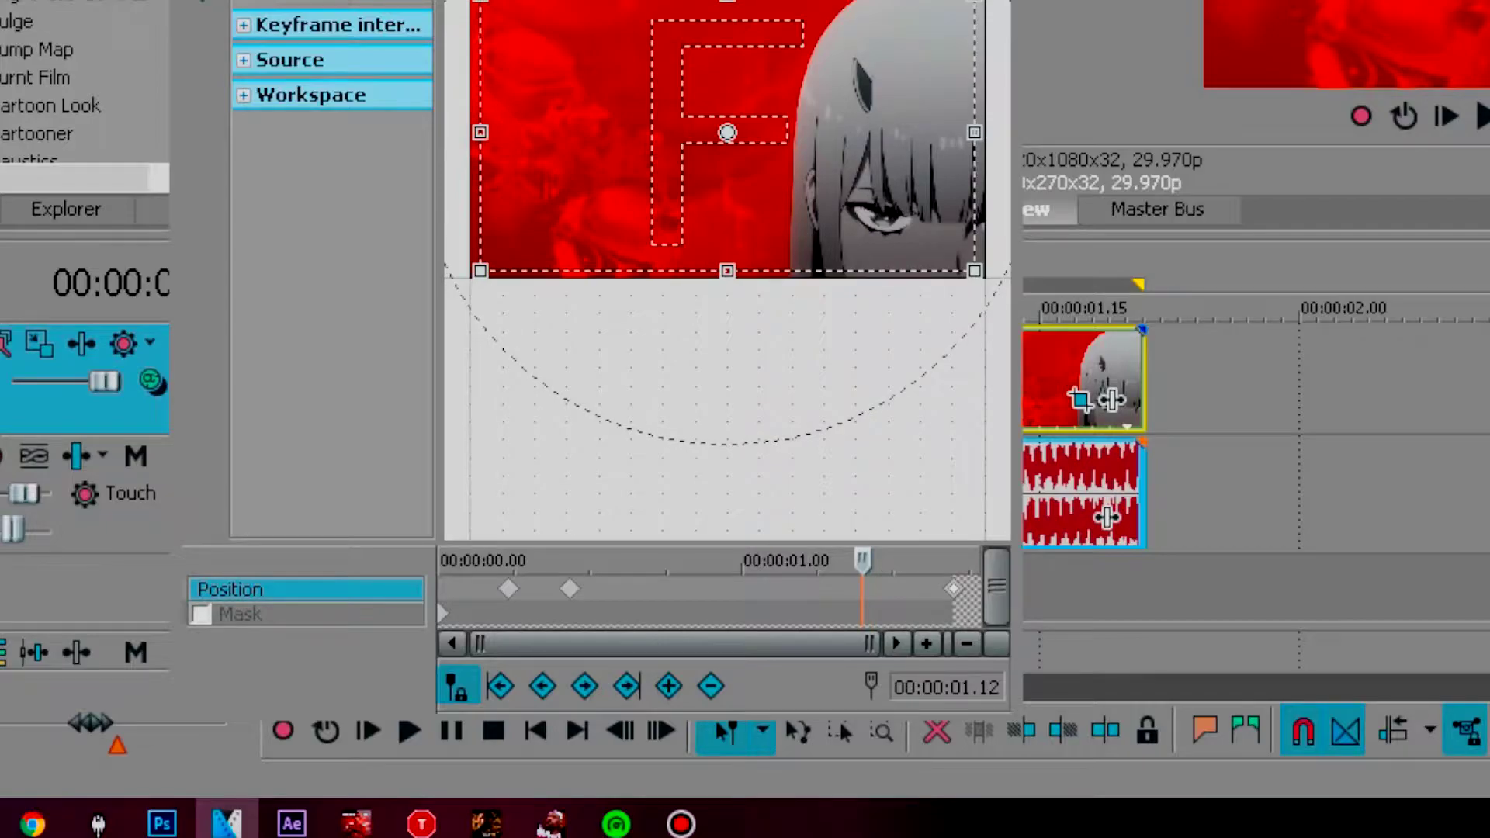
right_click(896, 602)
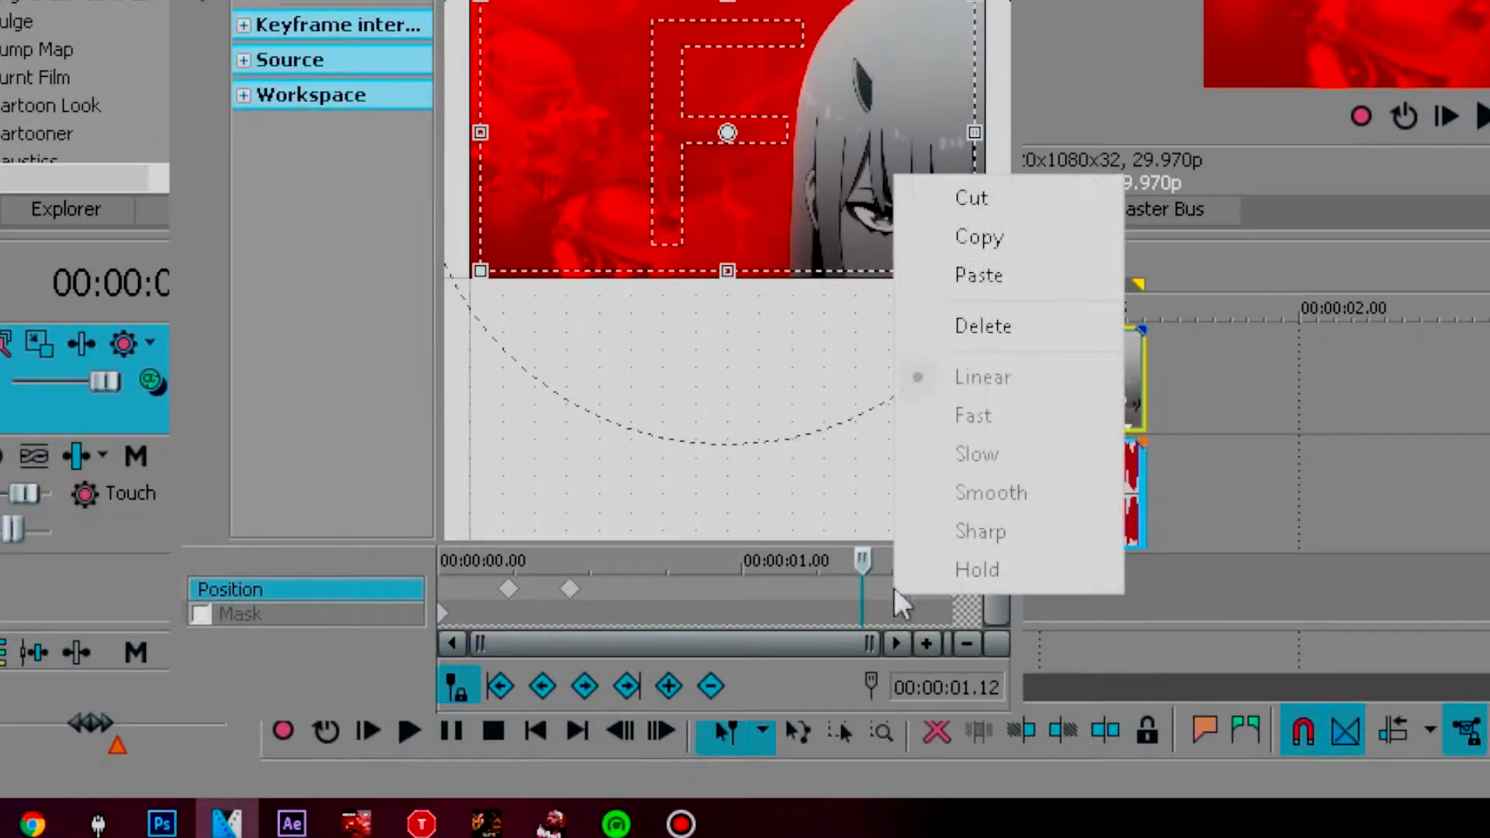
click(1023, 287)
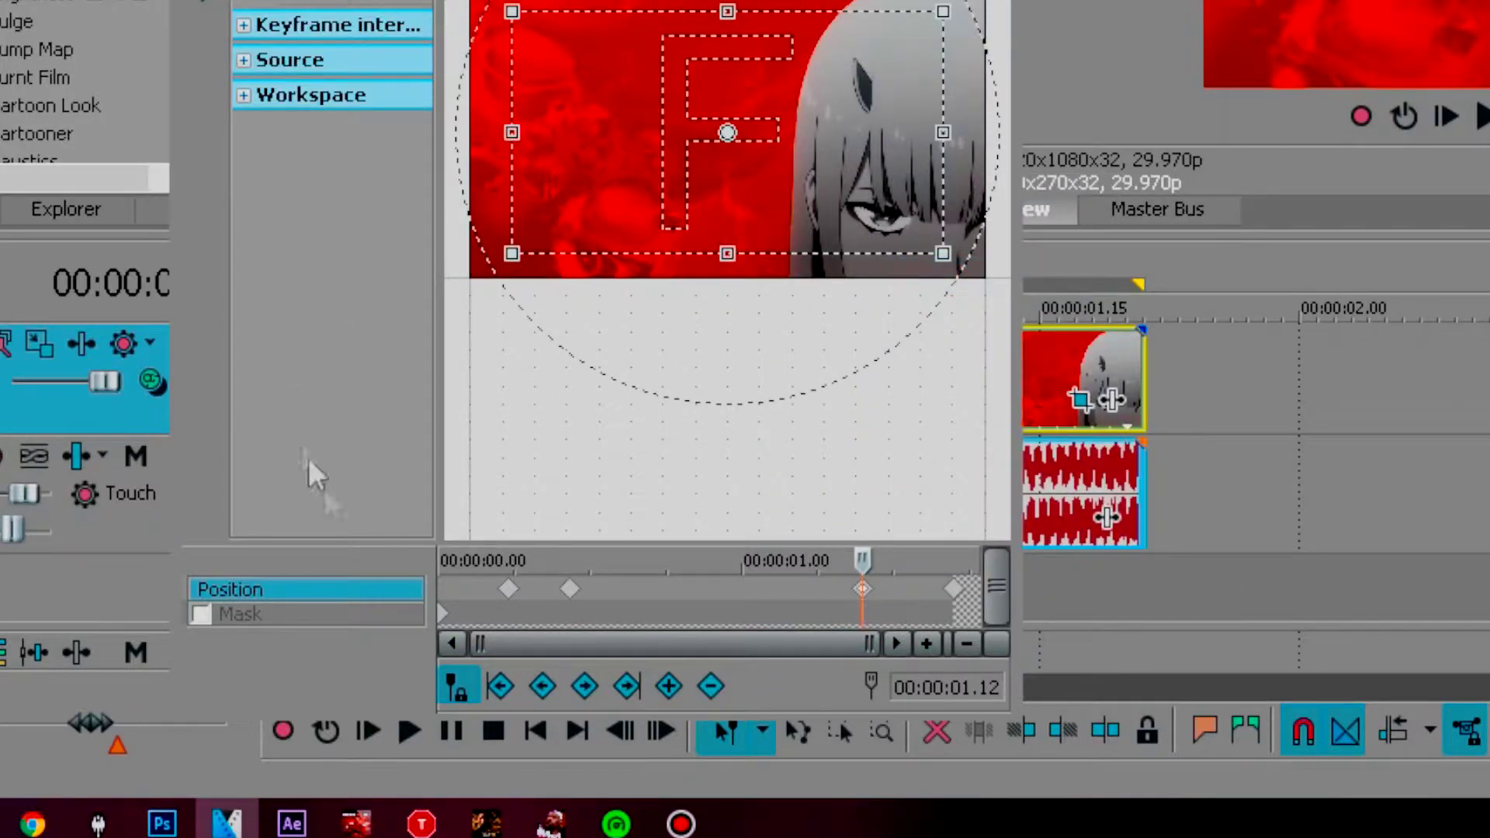
Step: Set the position keyframe at 00:00:00.07 to Slow interpolation and the one at 00:00:00.13 to Smooth
click(508, 590)
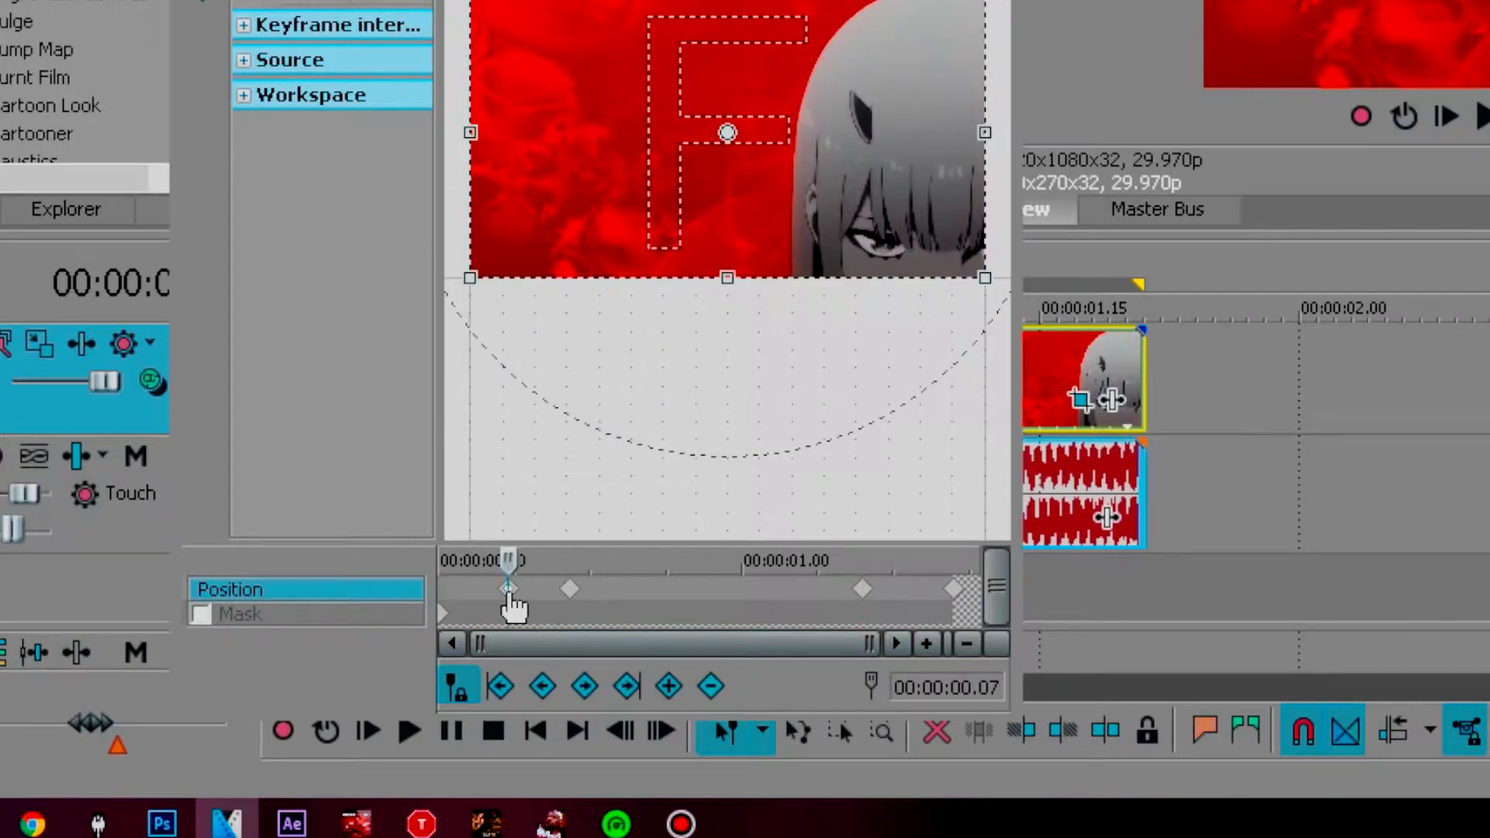
right_click(508, 592)
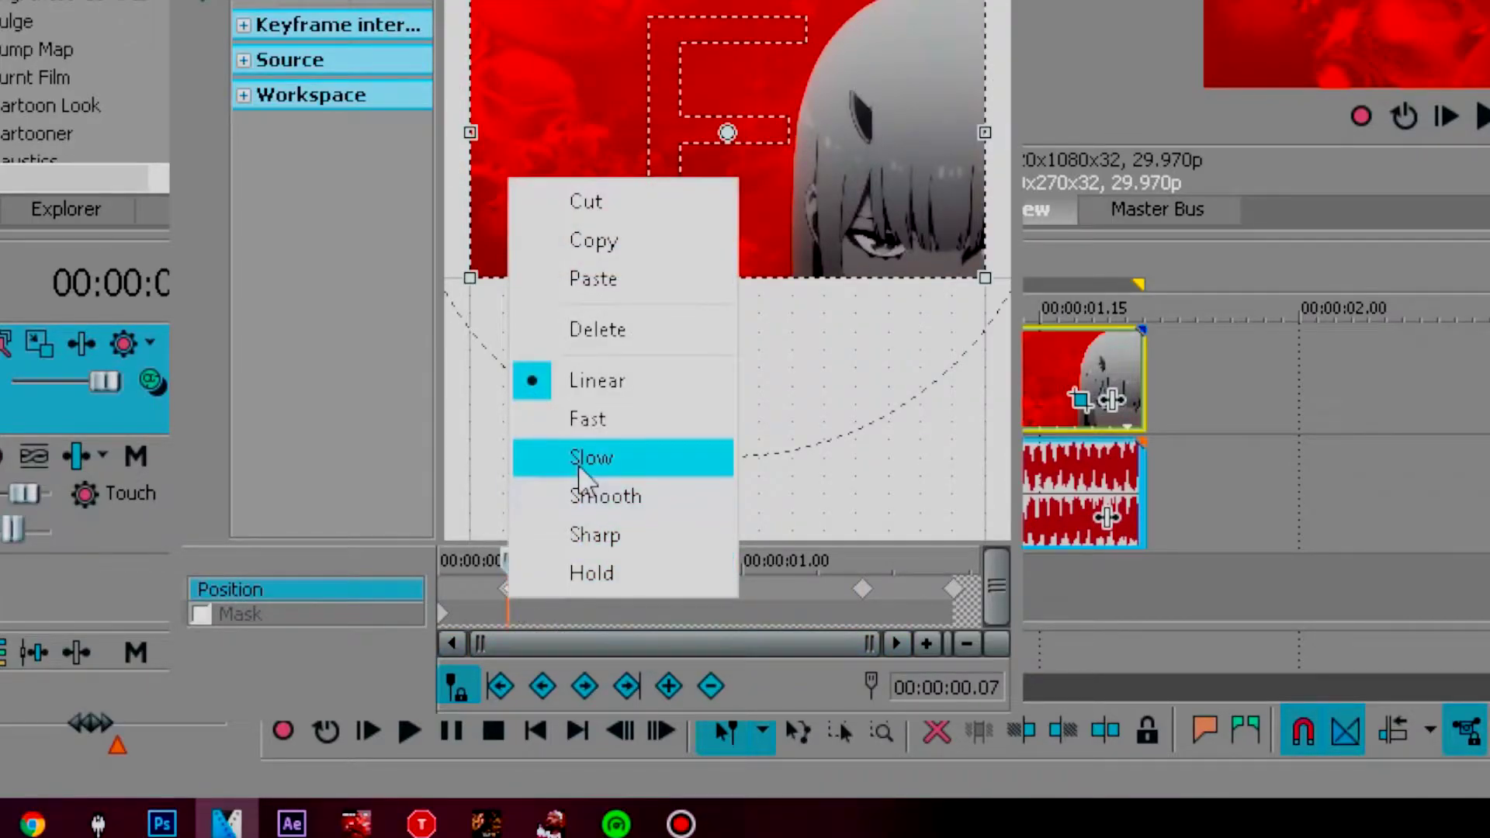
click(535, 457)
click(570, 590)
right_click(570, 590)
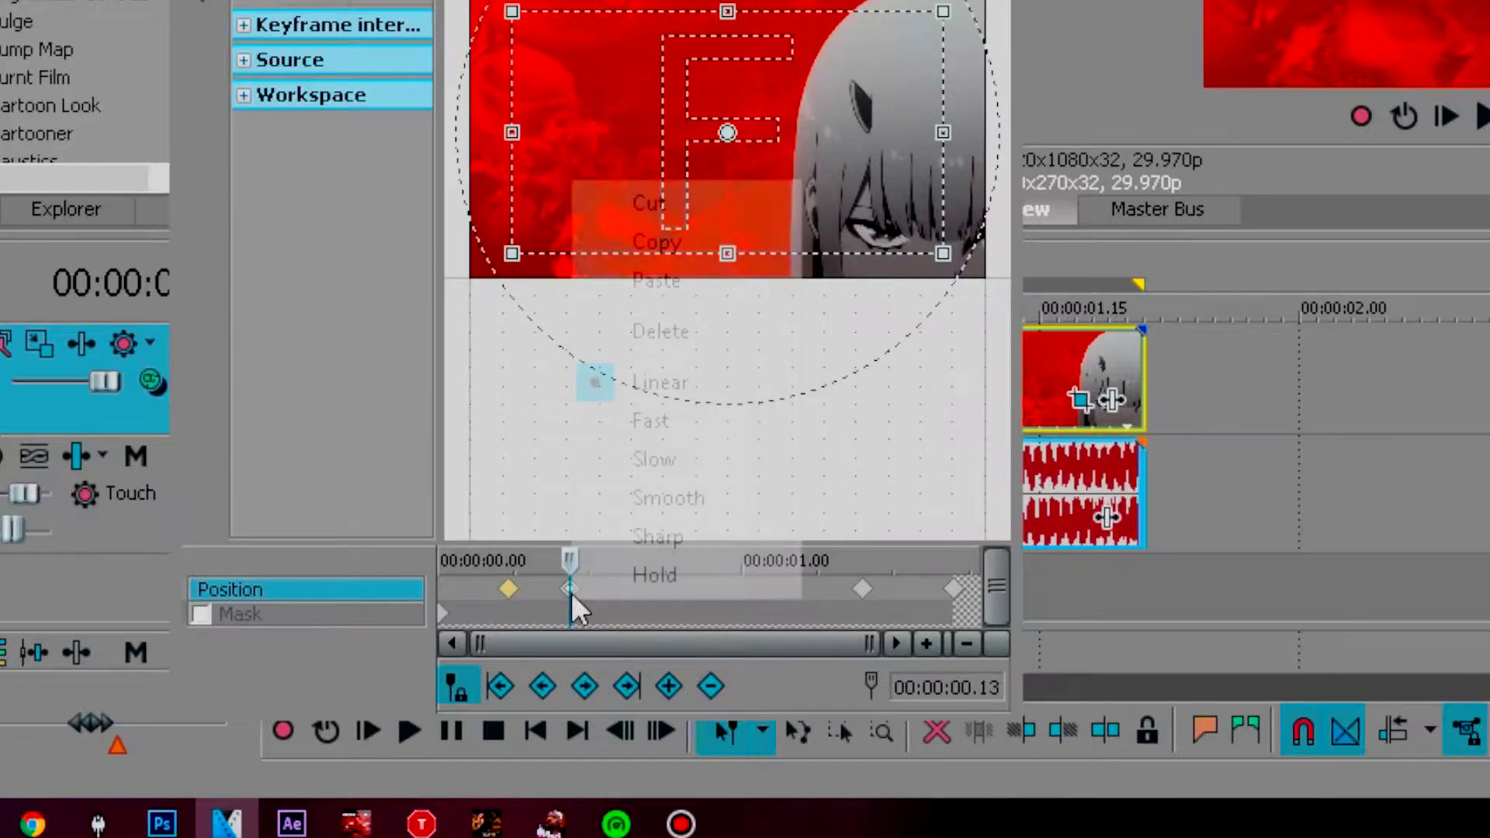
click(648, 499)
Step: Set the position keyframe at 00:00:01.12 to Smooth interpolation and the last one at 00:00:01.21 to Slow
click(862, 588)
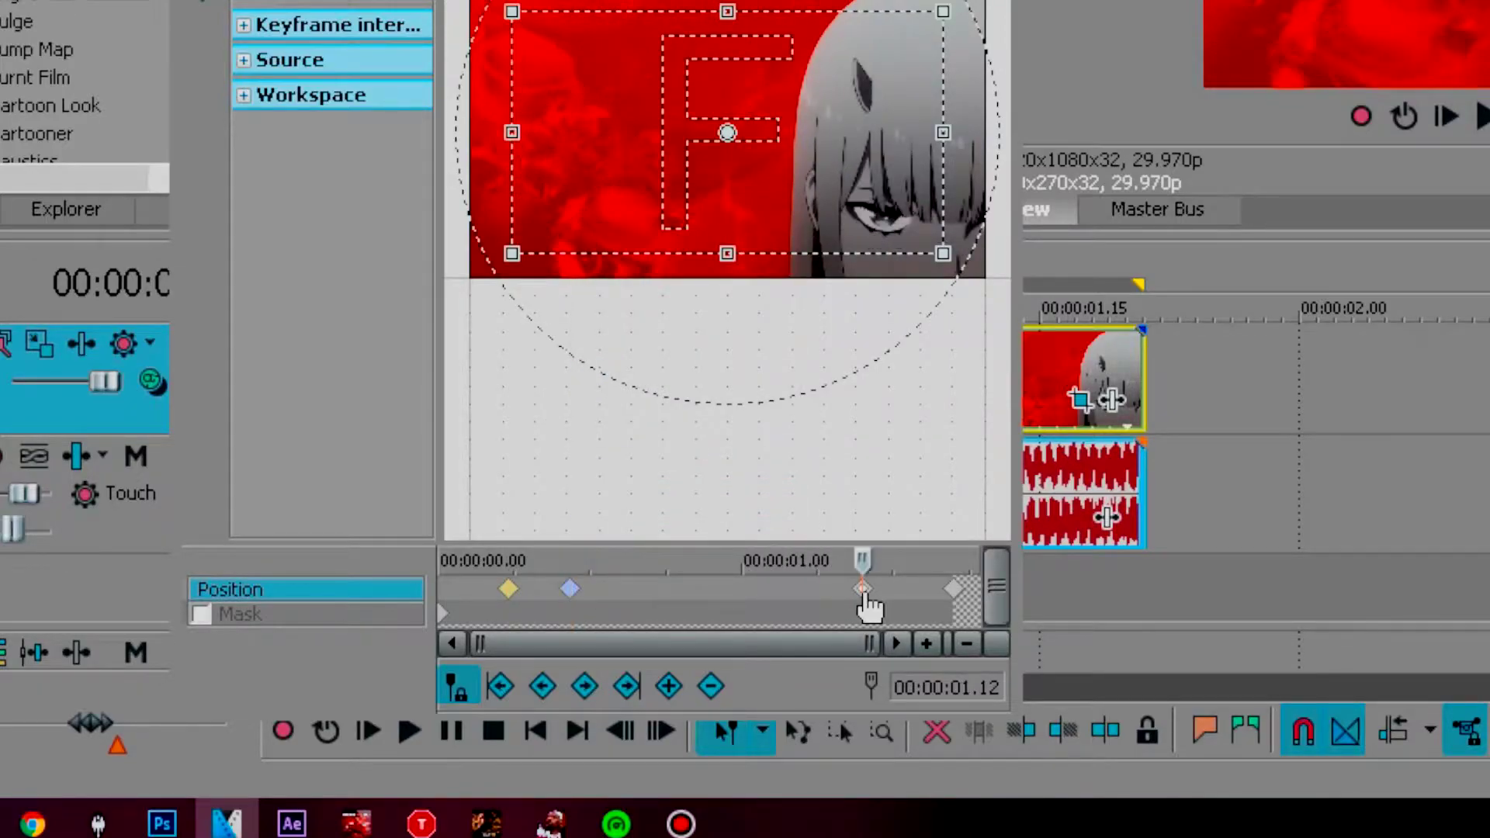
right_click(862, 590)
click(920, 535)
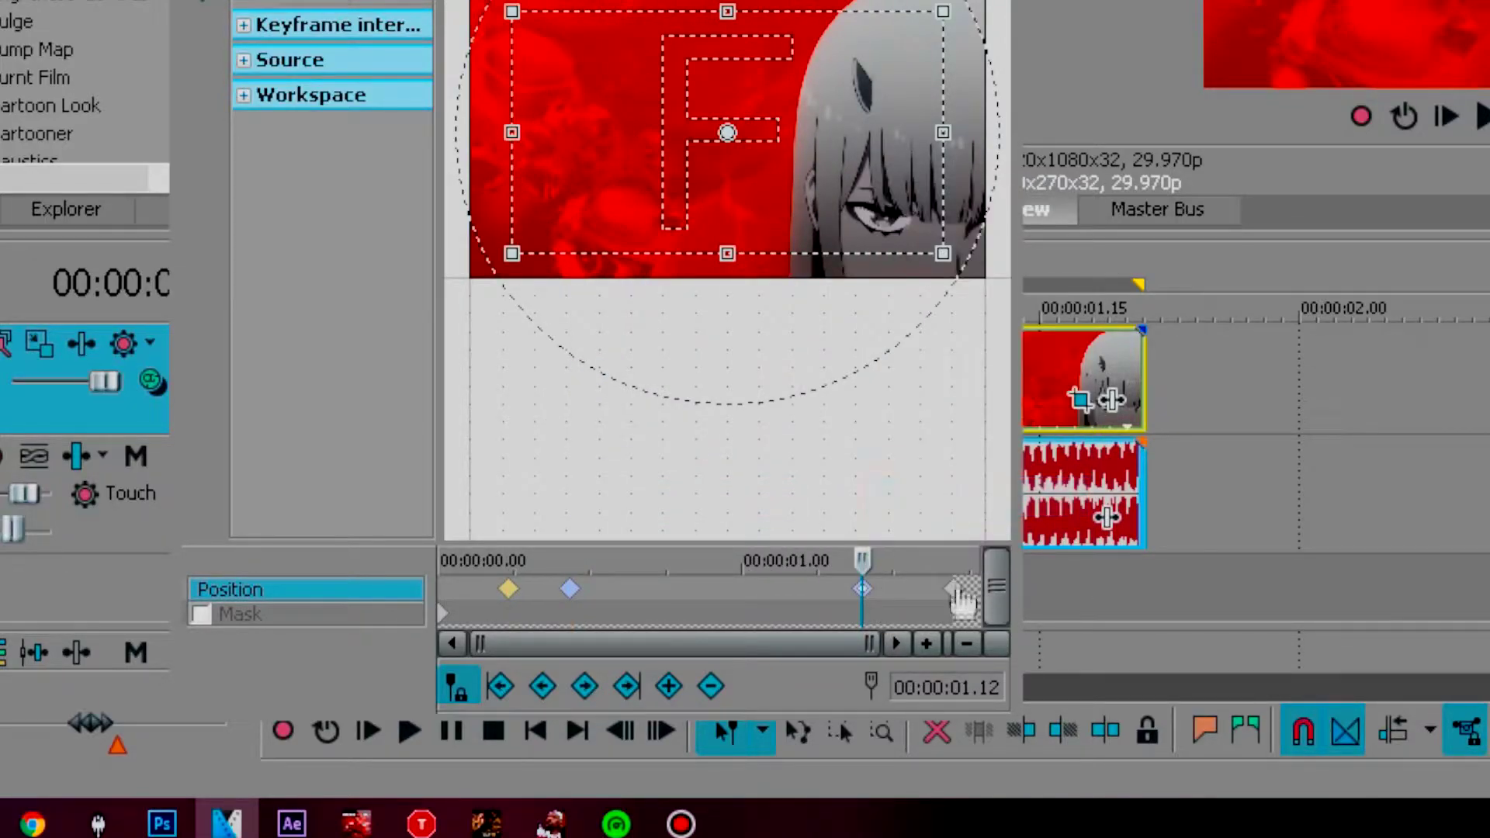
click(957, 601)
right_click(957, 603)
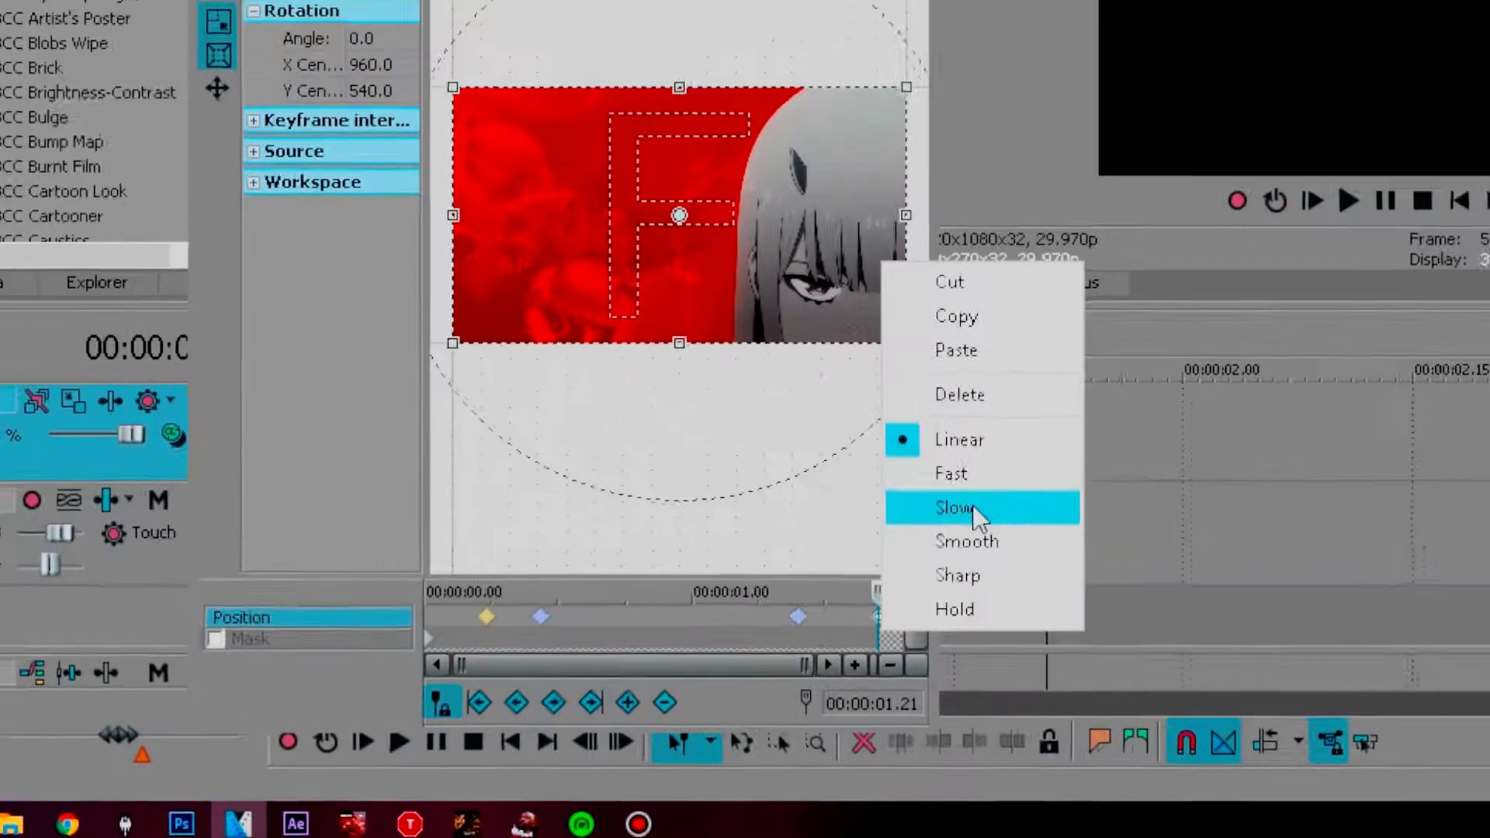
click(1001, 464)
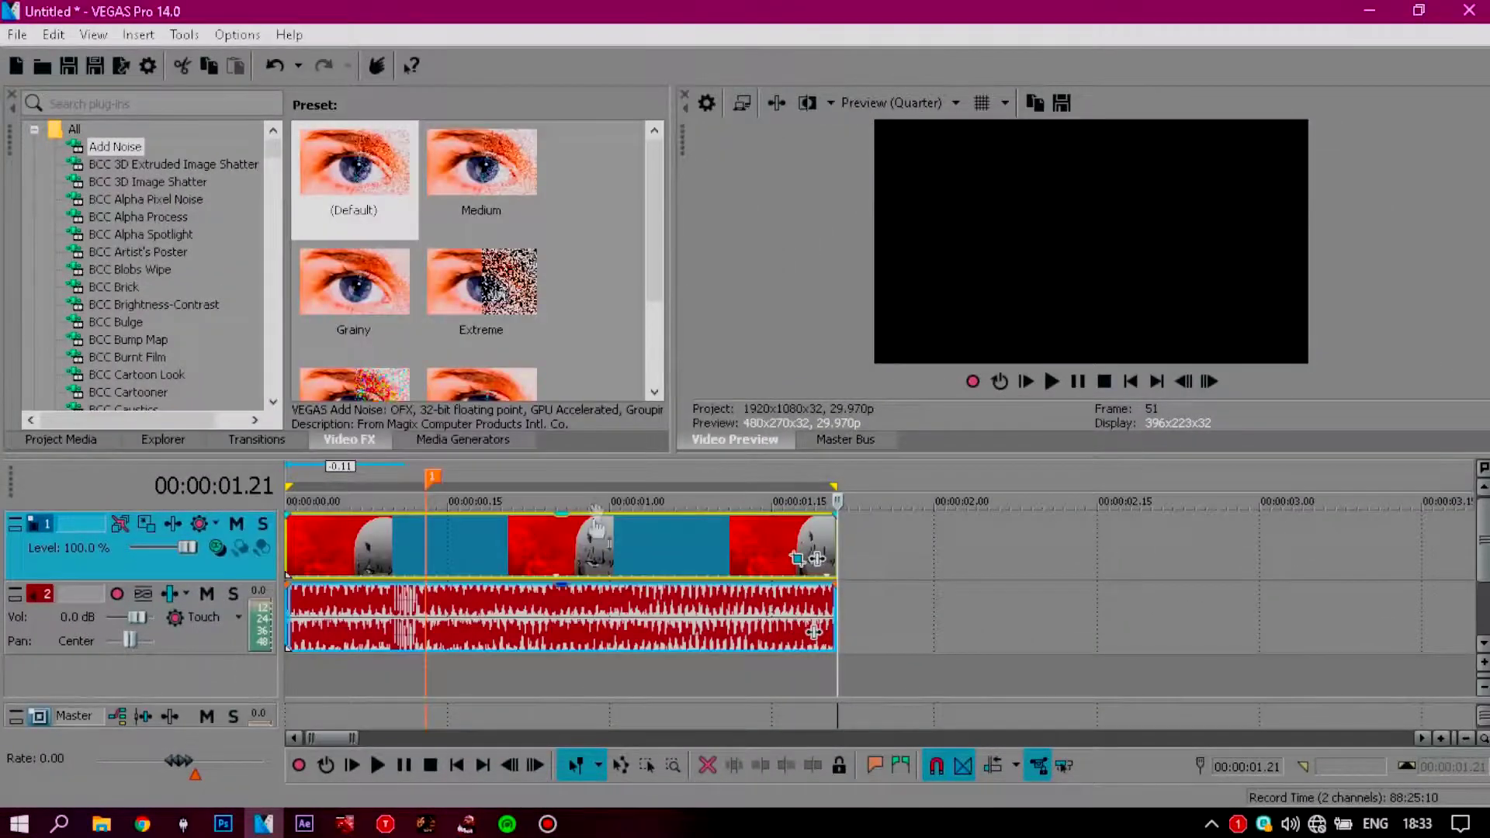
Step: Select the clip's full time range and play it back to check the zoom animation
double_click(566, 559)
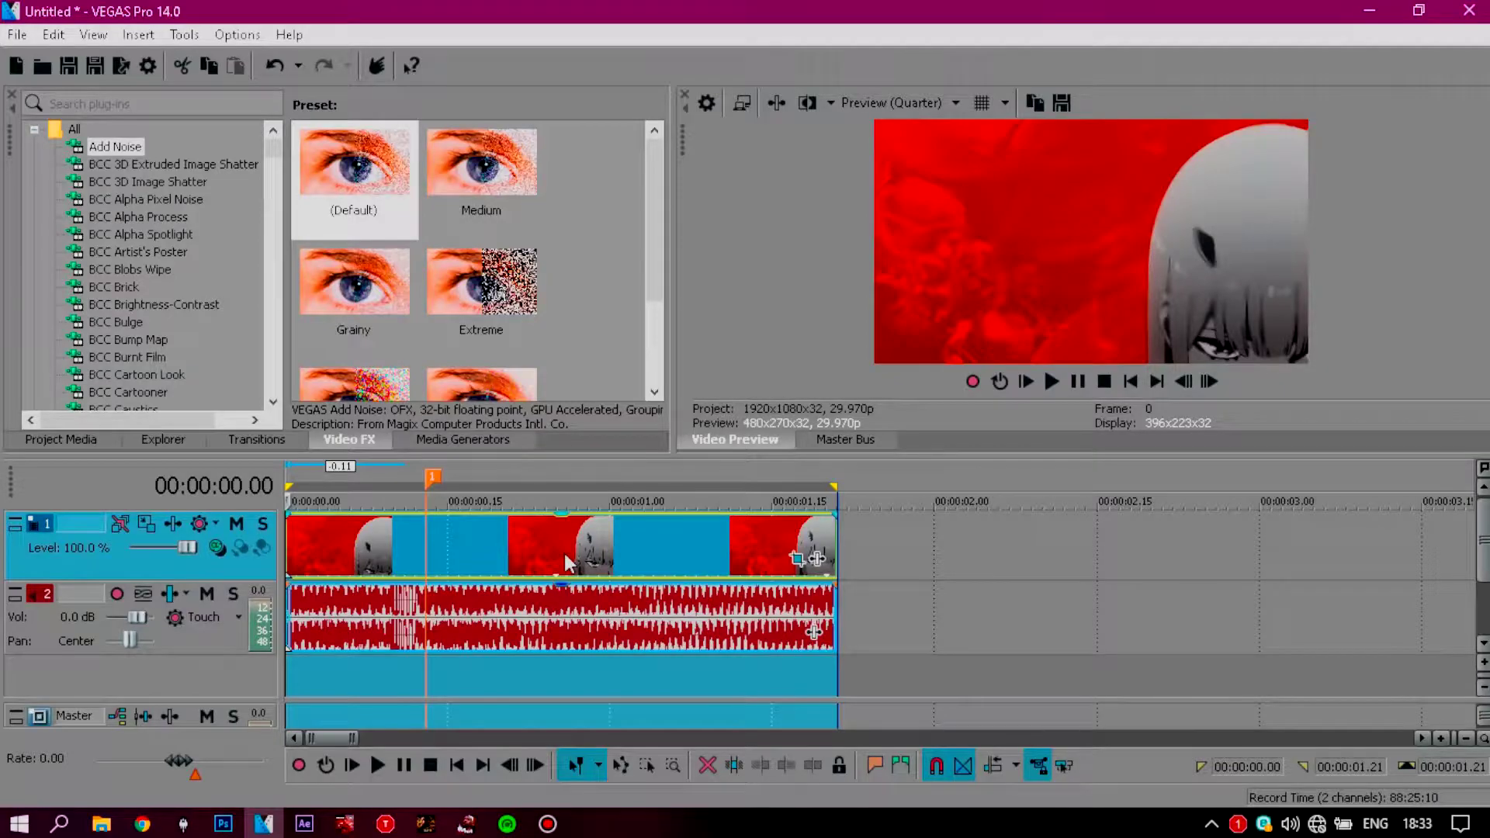
key(space)
key(space)
key(space)
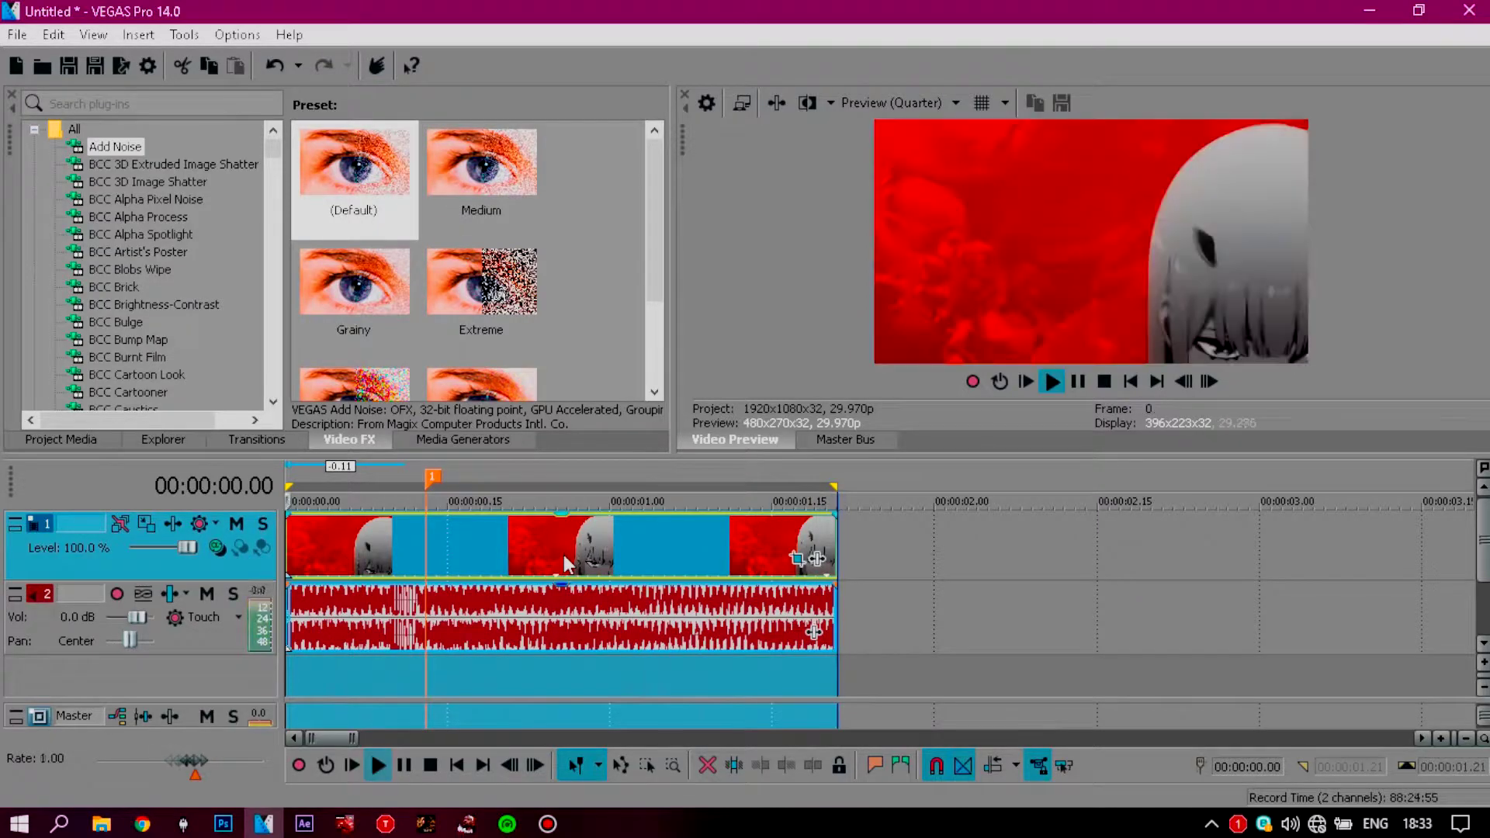
key(space)
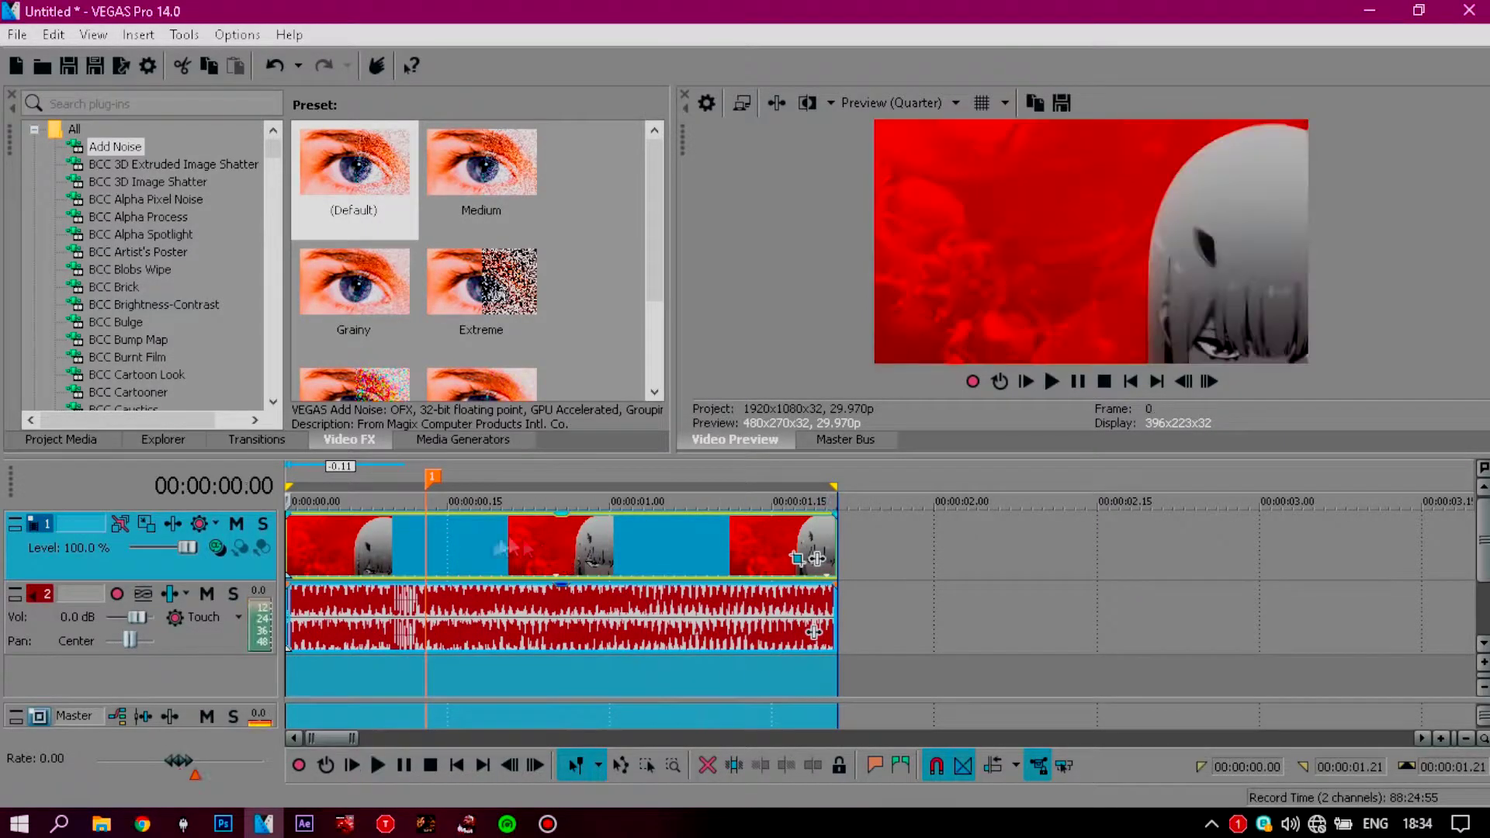
Step: With the cursor at 00:00:00.13, apply the default S_Blur effect to the video clip and enable animation of its Blur Amount
click(469, 550)
click(428, 559)
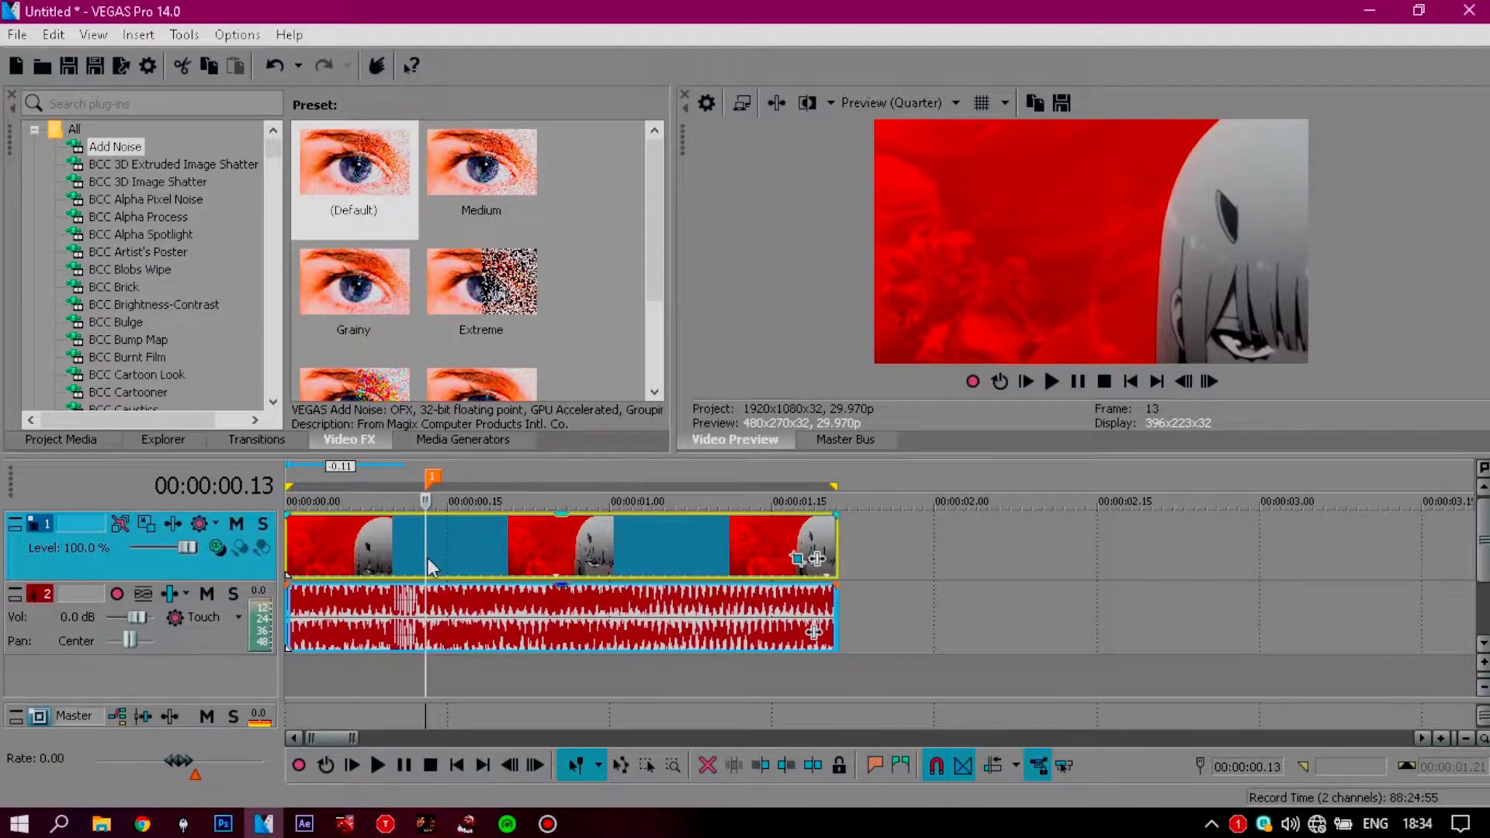
drag(276, 161, 276, 305)
scroll(226, 299, up, 5)
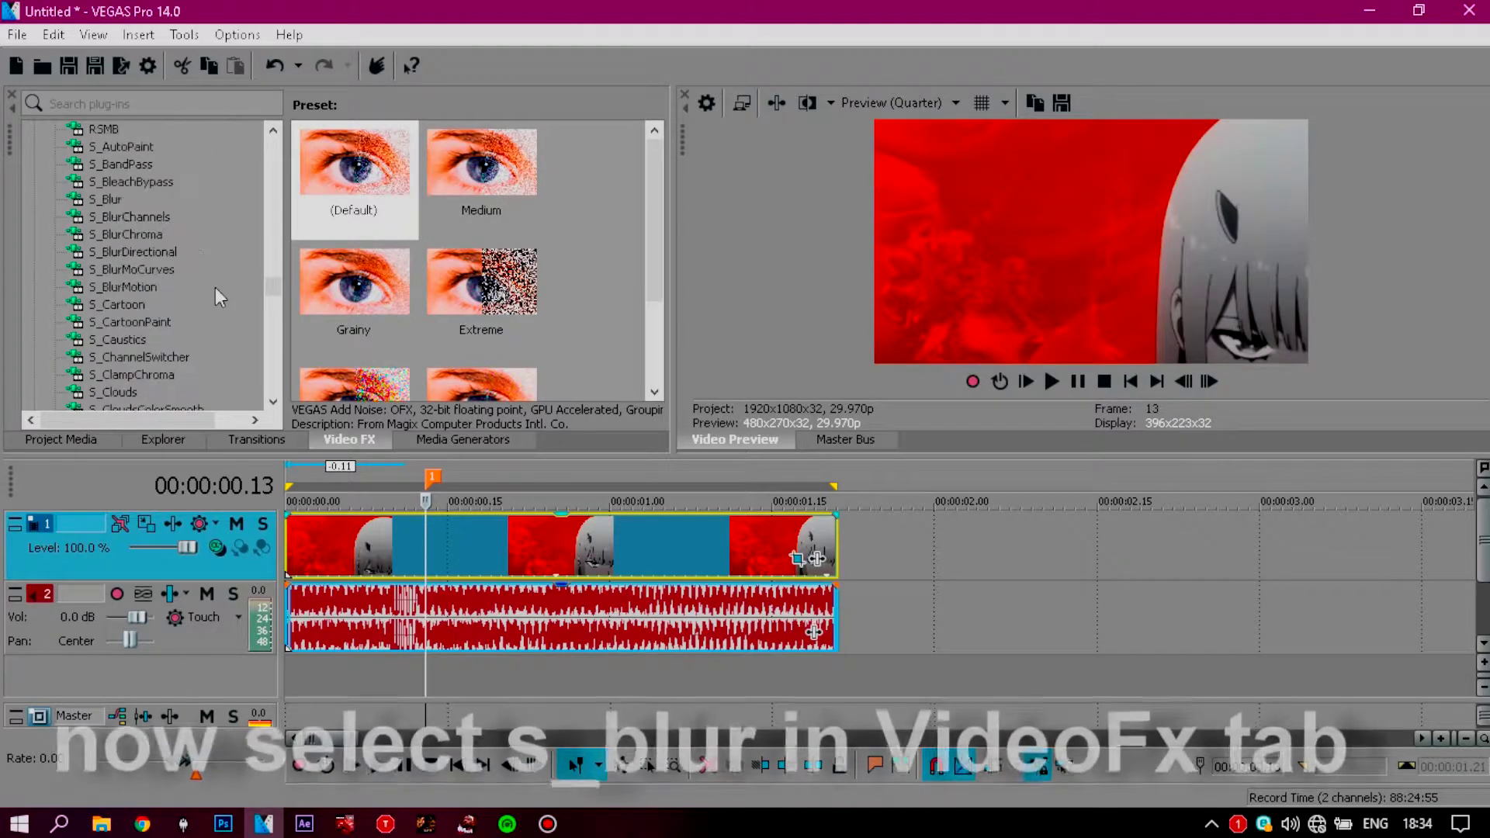
click(109, 199)
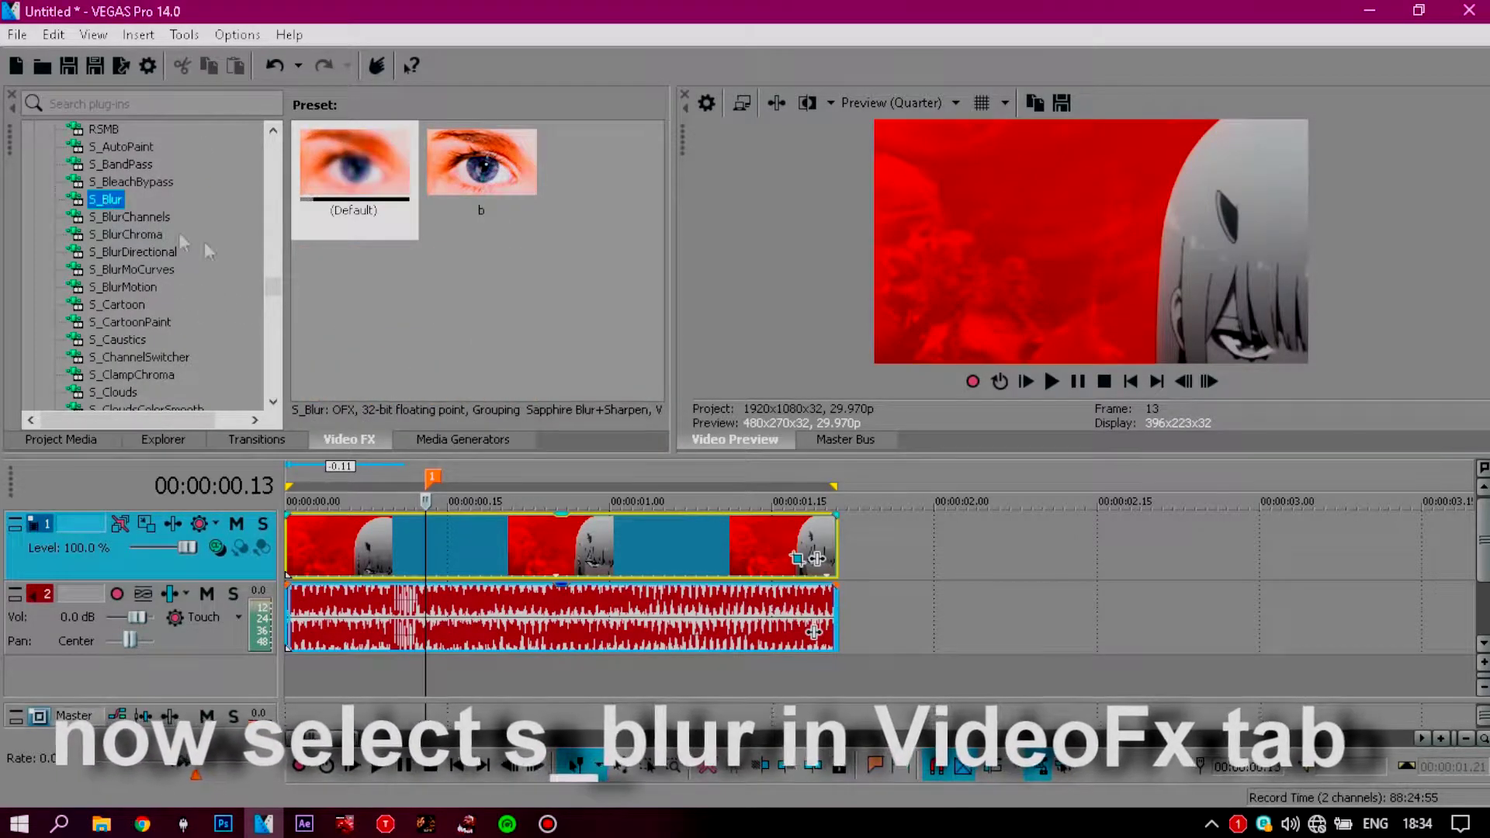
drag(354, 175, 423, 560)
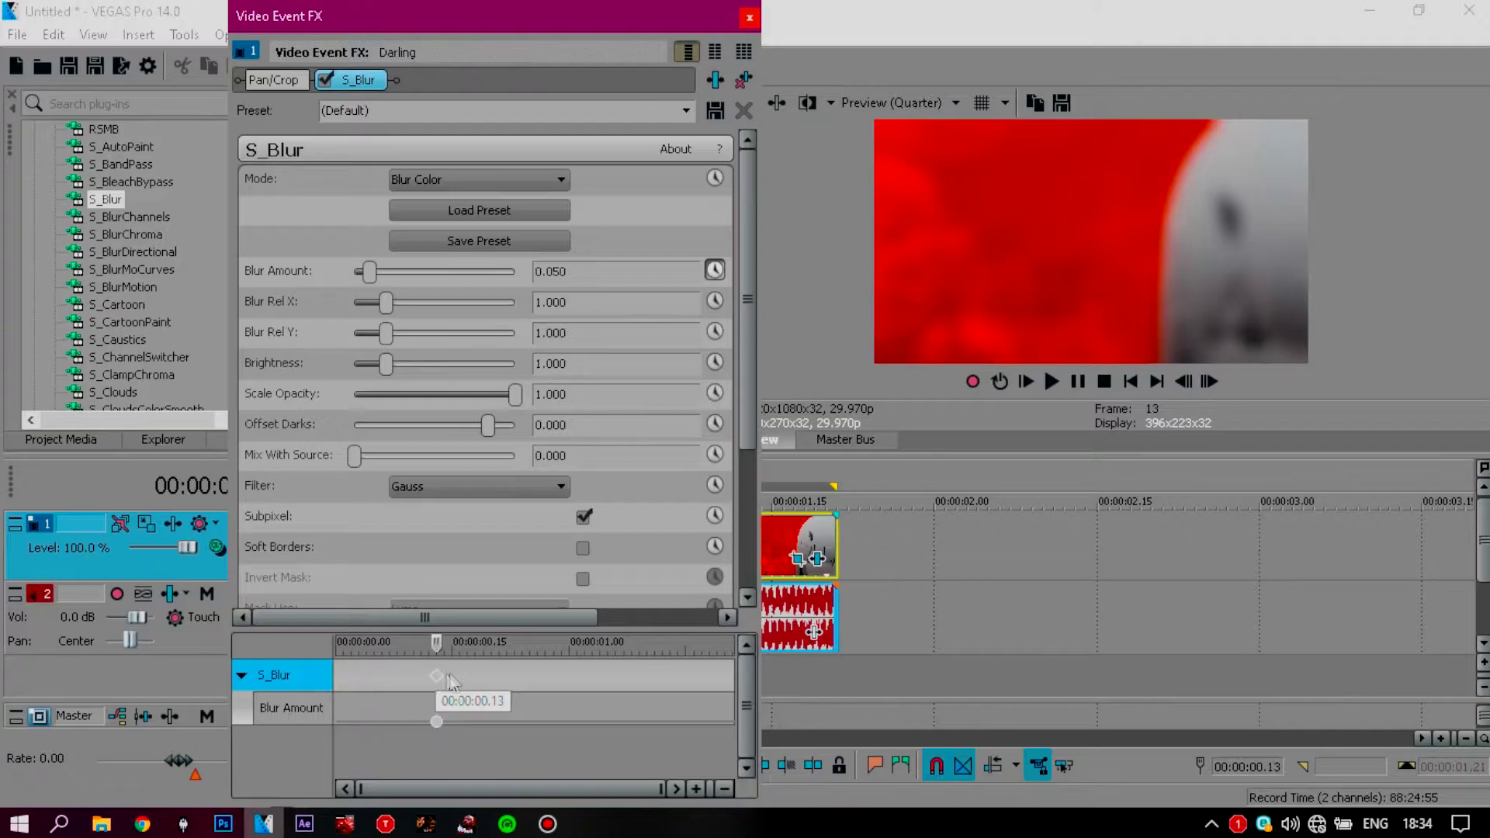
Step: Go to the position keyframe at 00:00:00.07 and set the S_Blur Blur Amount to 0.000 there
click(291, 82)
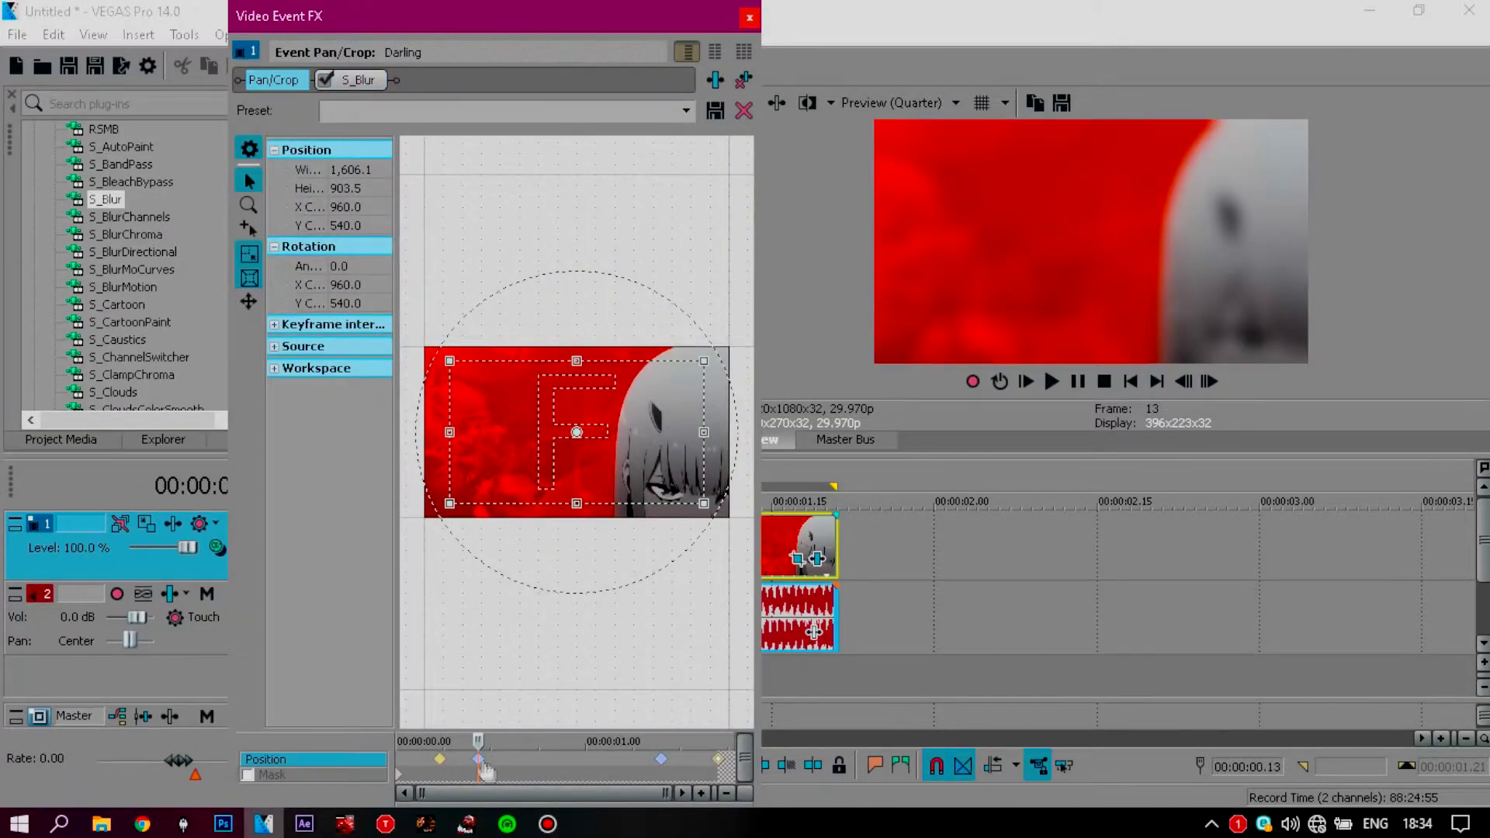
click(439, 759)
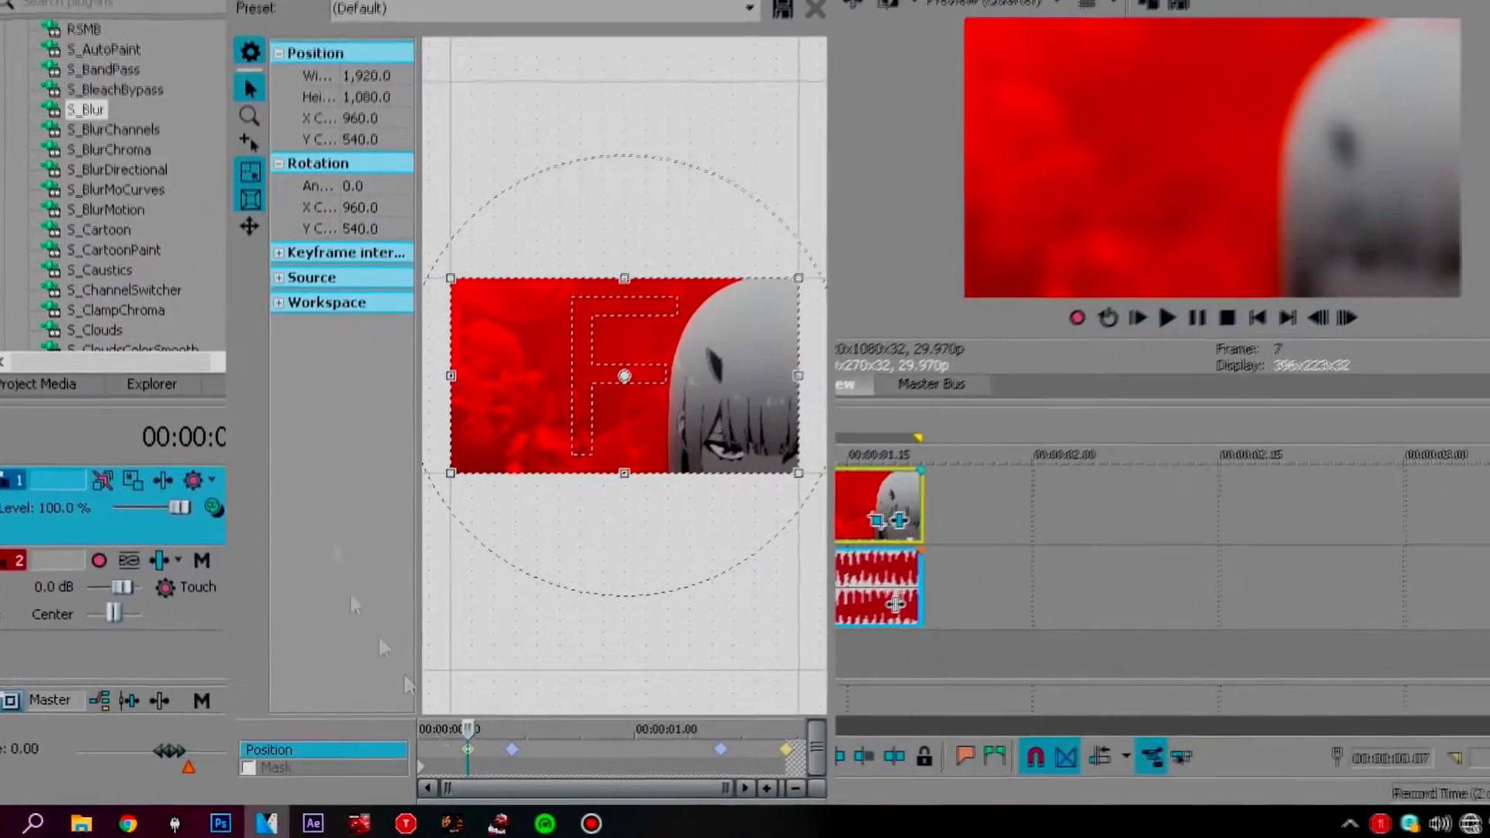
click(353, 2)
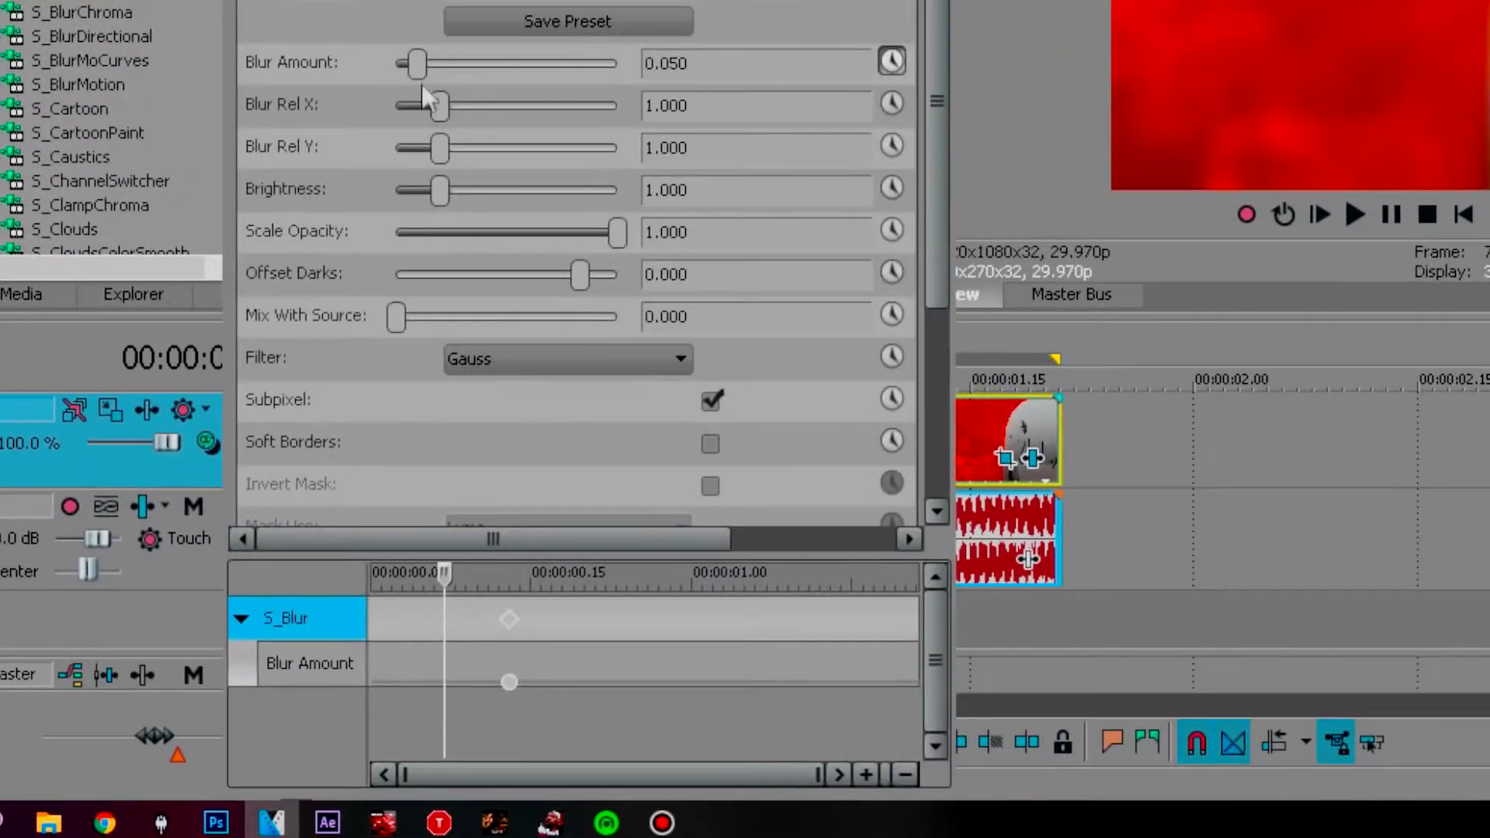
drag(417, 64, 210, 68)
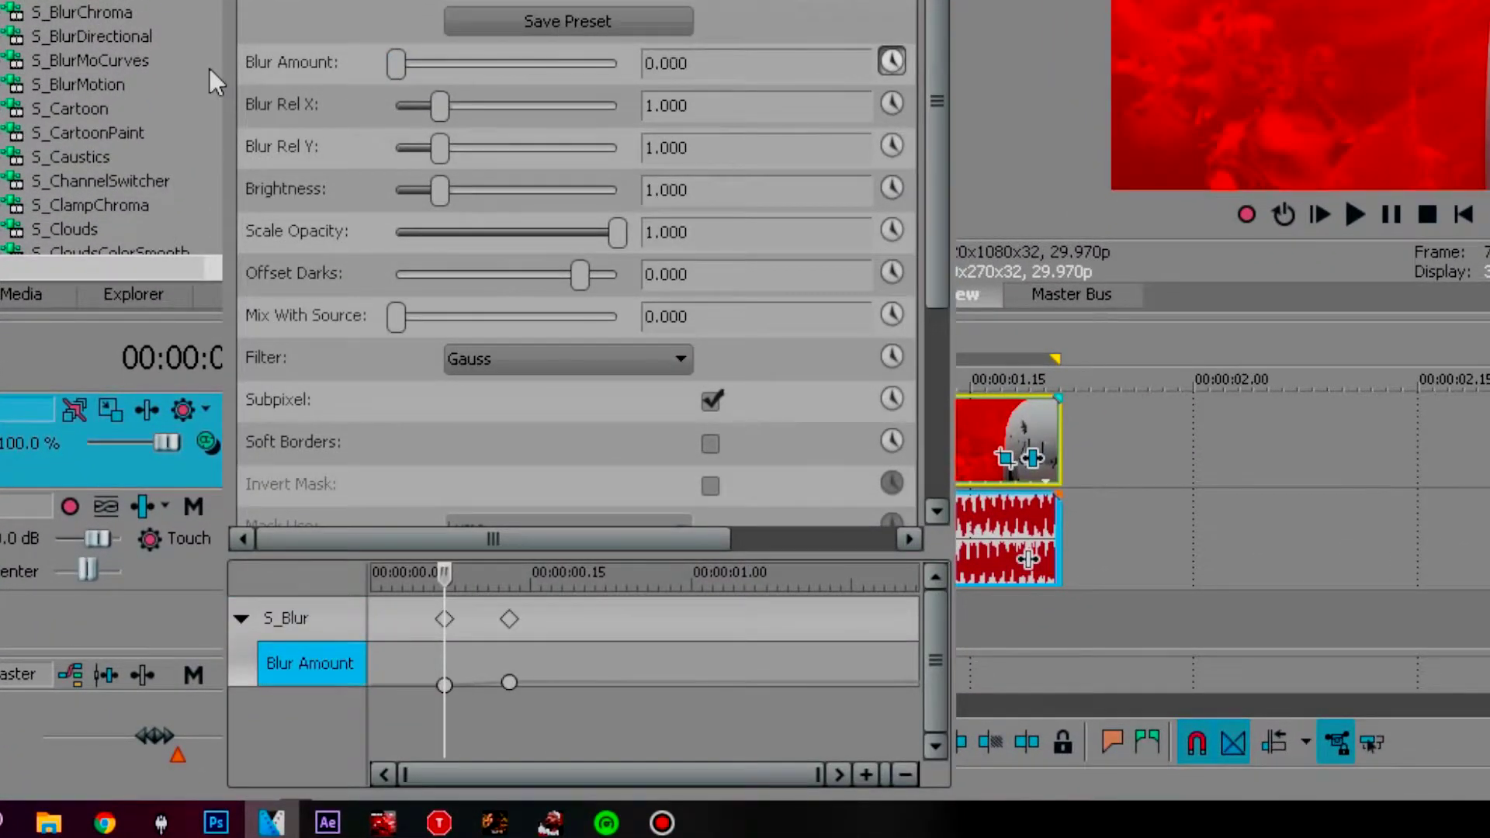
Step: Set the S_Blur Blur Amount to 0.000 at 00:00:00.23 and give the 00:00:00.13 Blur Amount keyframe a Fast Fade
click(514, 625)
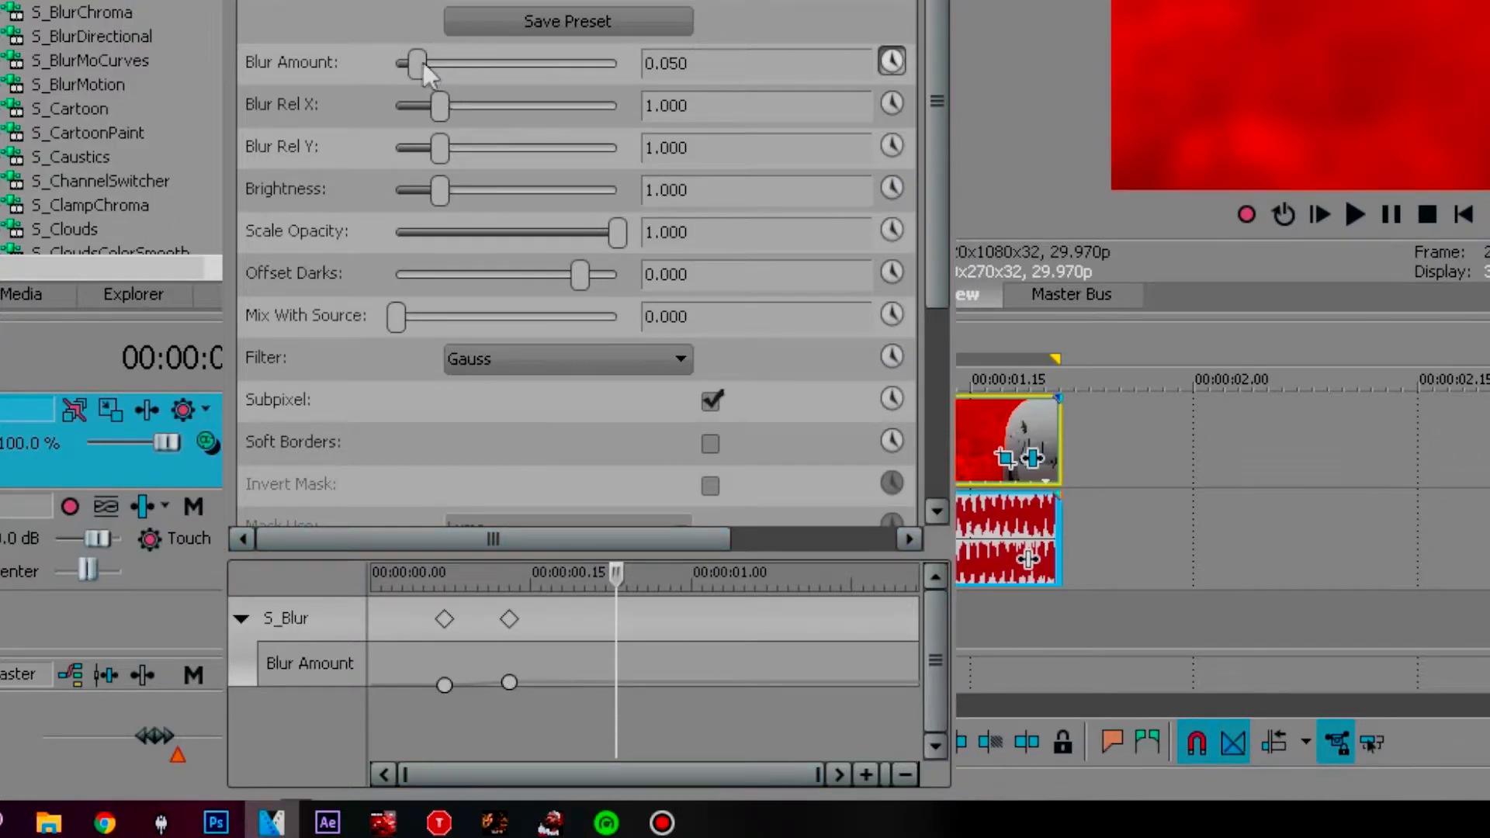
drag(424, 66, 392, 65)
click(510, 682)
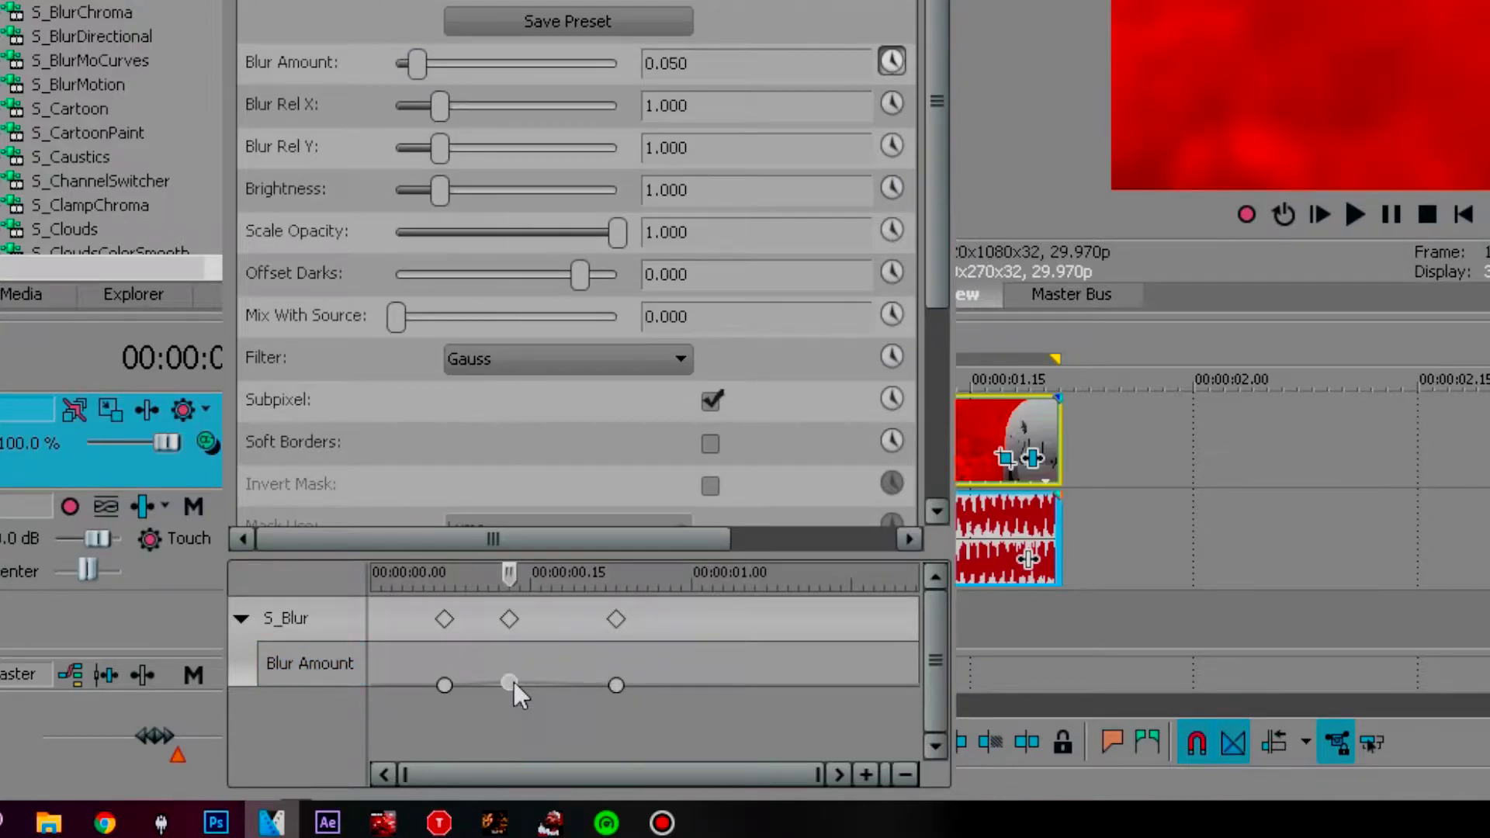
right_click(509, 682)
click(591, 485)
Step: Set the Blur Amount keyframes at 00:00:00.23 and 00:00:00.07 to Slow Fade and close the clip's effect settings
click(617, 685)
right_click(616, 685)
click(608, 680)
right_click(609, 680)
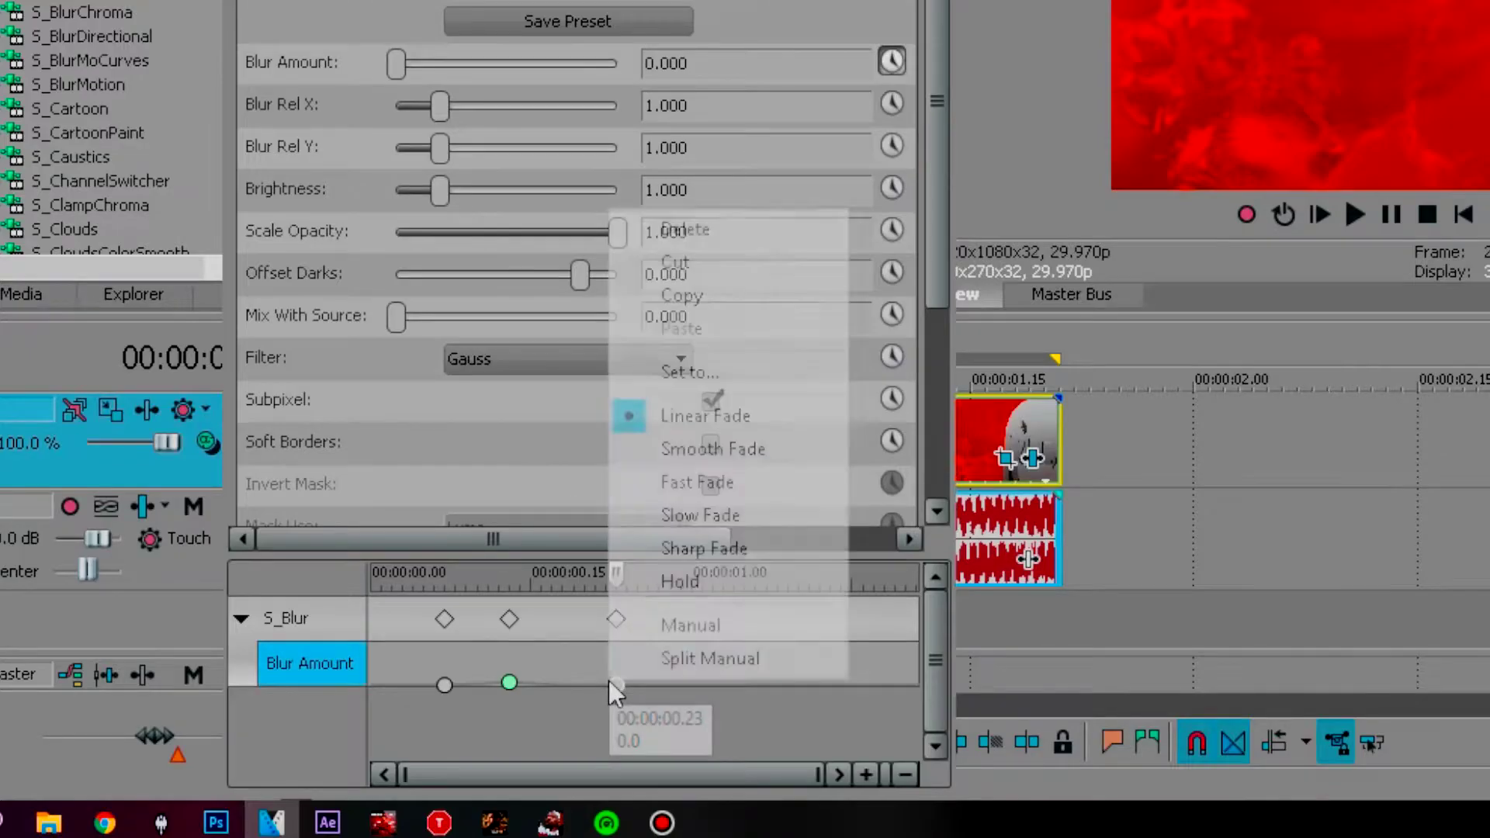
click(693, 526)
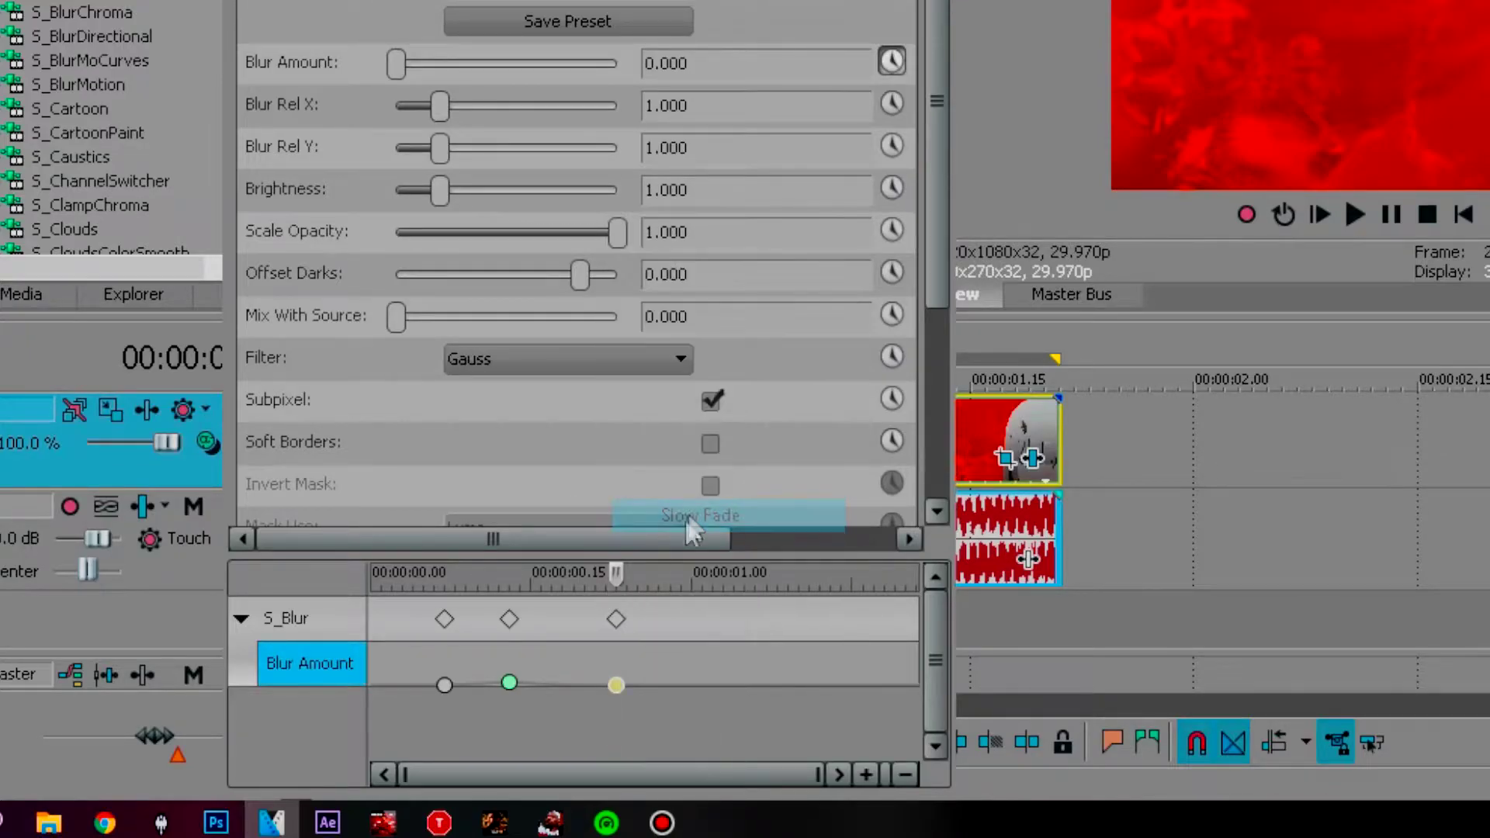
click(444, 683)
right_click(444, 683)
click(532, 515)
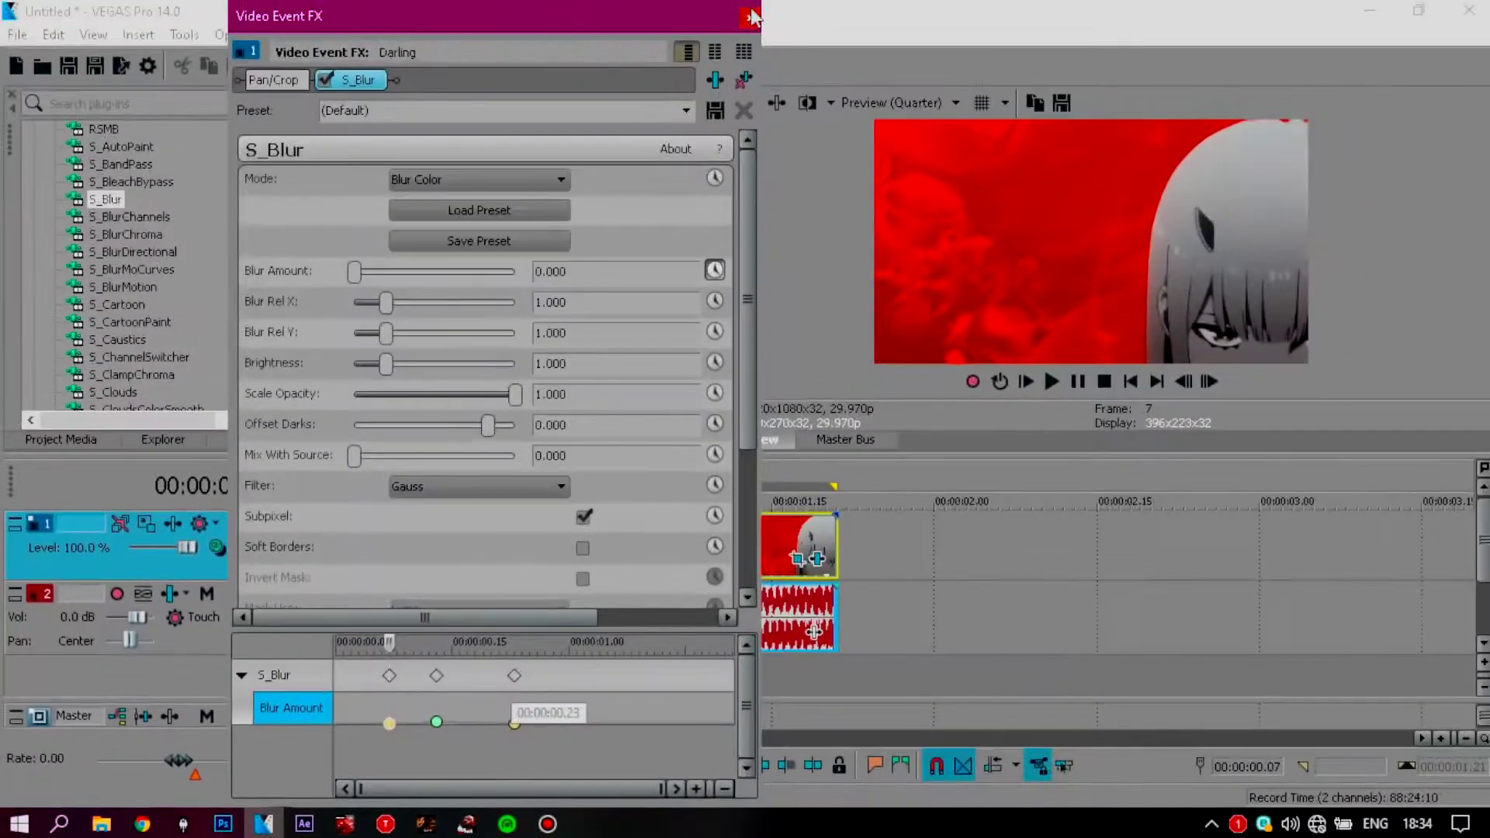
click(752, 17)
Step: Select the clip's full time range and play it back to check the animated blur
click(631, 542)
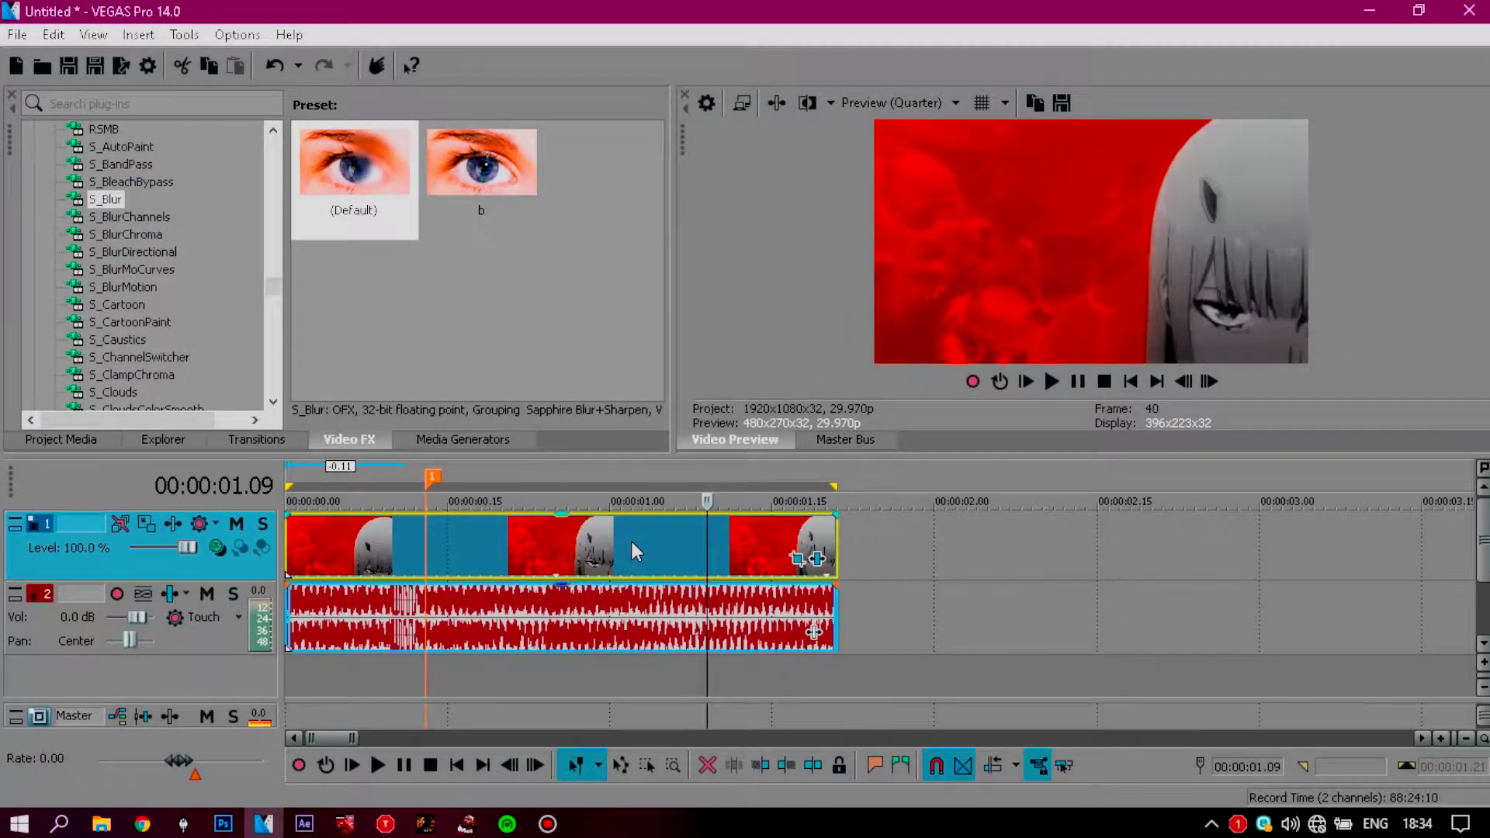
double_click(631, 542)
key(space)
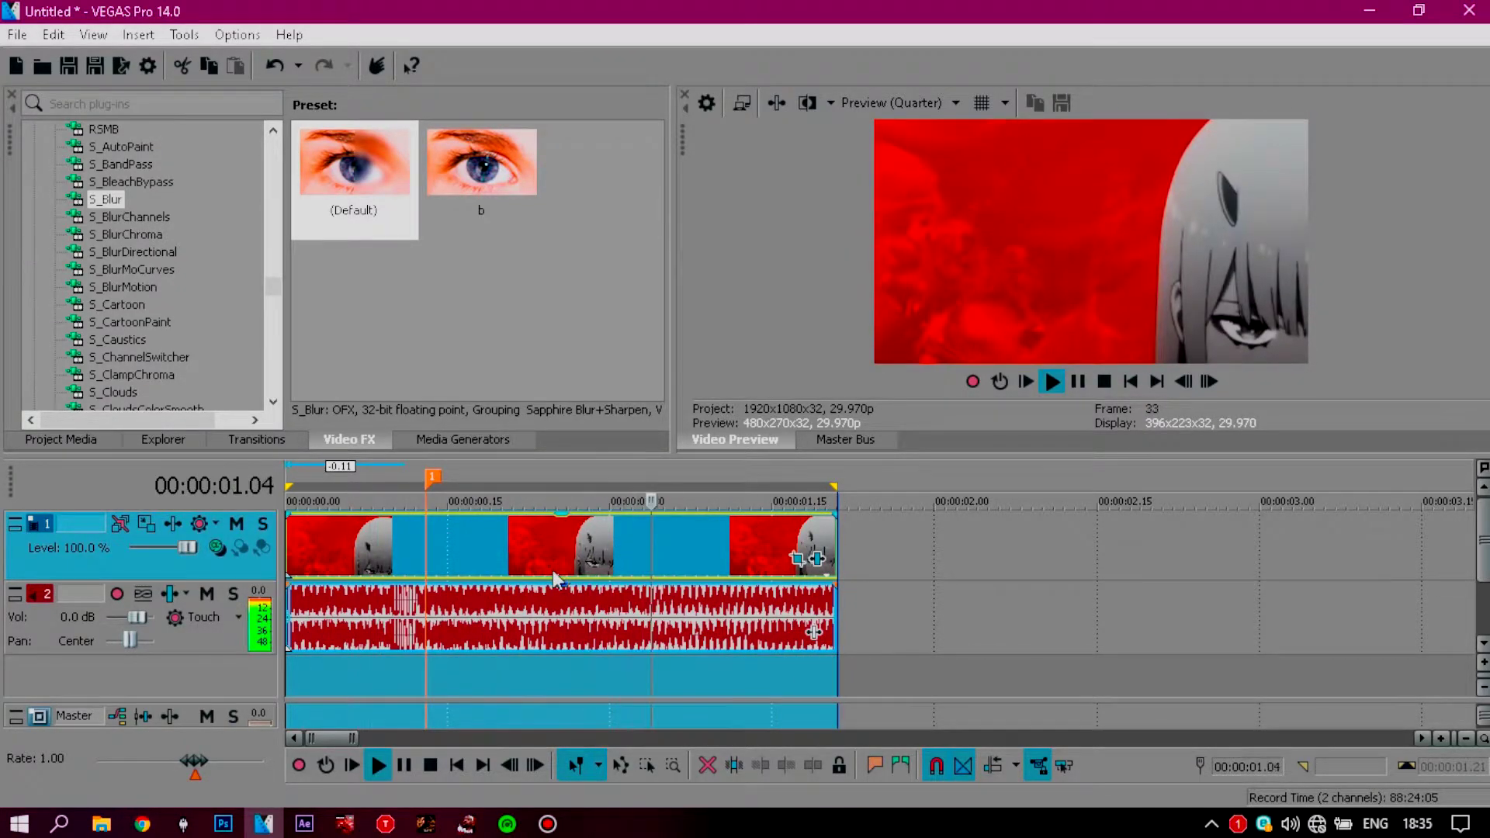
click(493, 556)
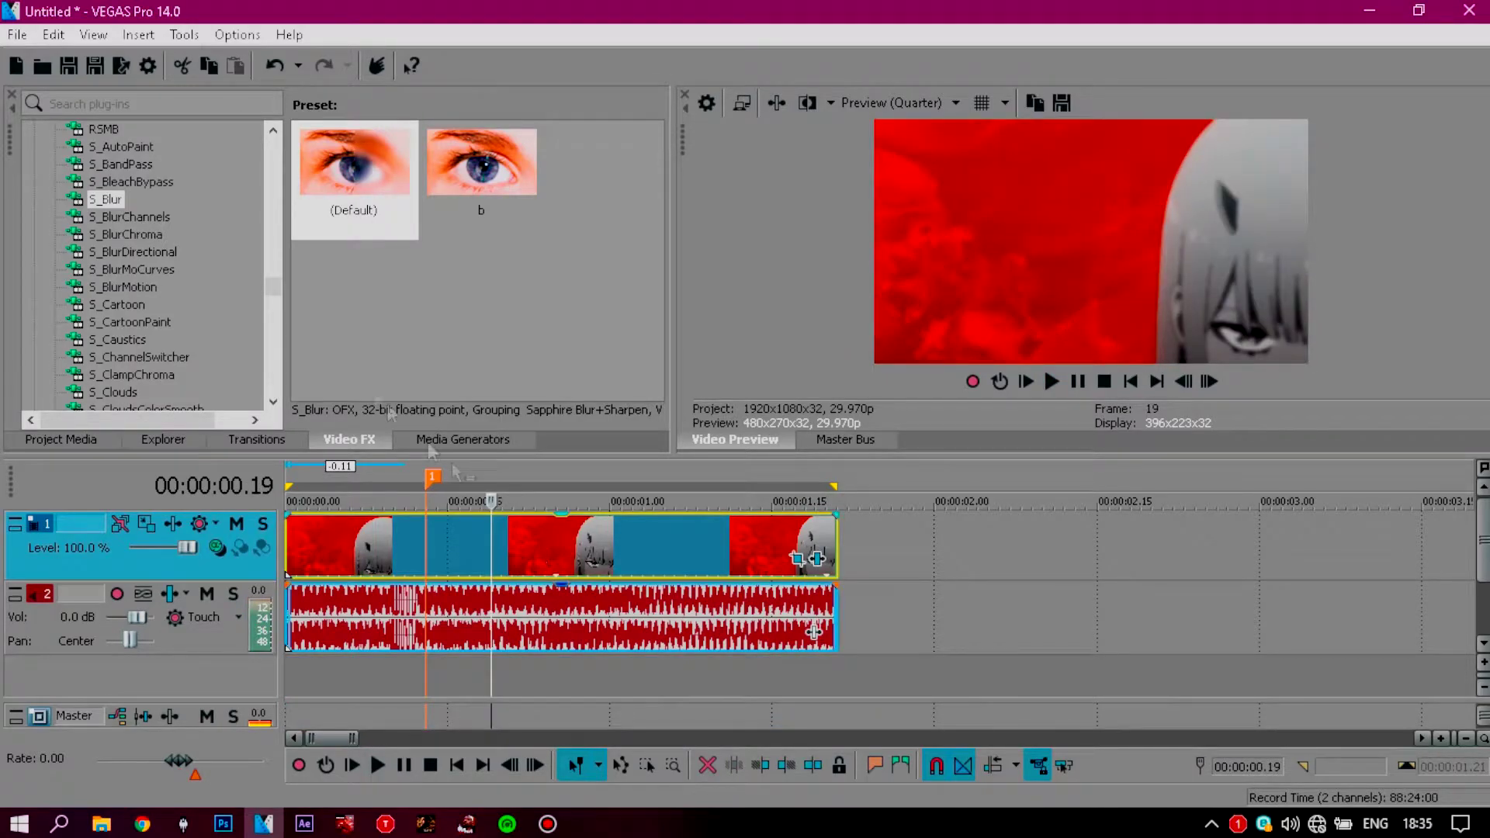
Step: Apply S_Shake with the Fake camera motion preset to the video clip, animate its Amplitude and move the initial keyframe to 00:00:00.13
drag(277, 293, 273, 330)
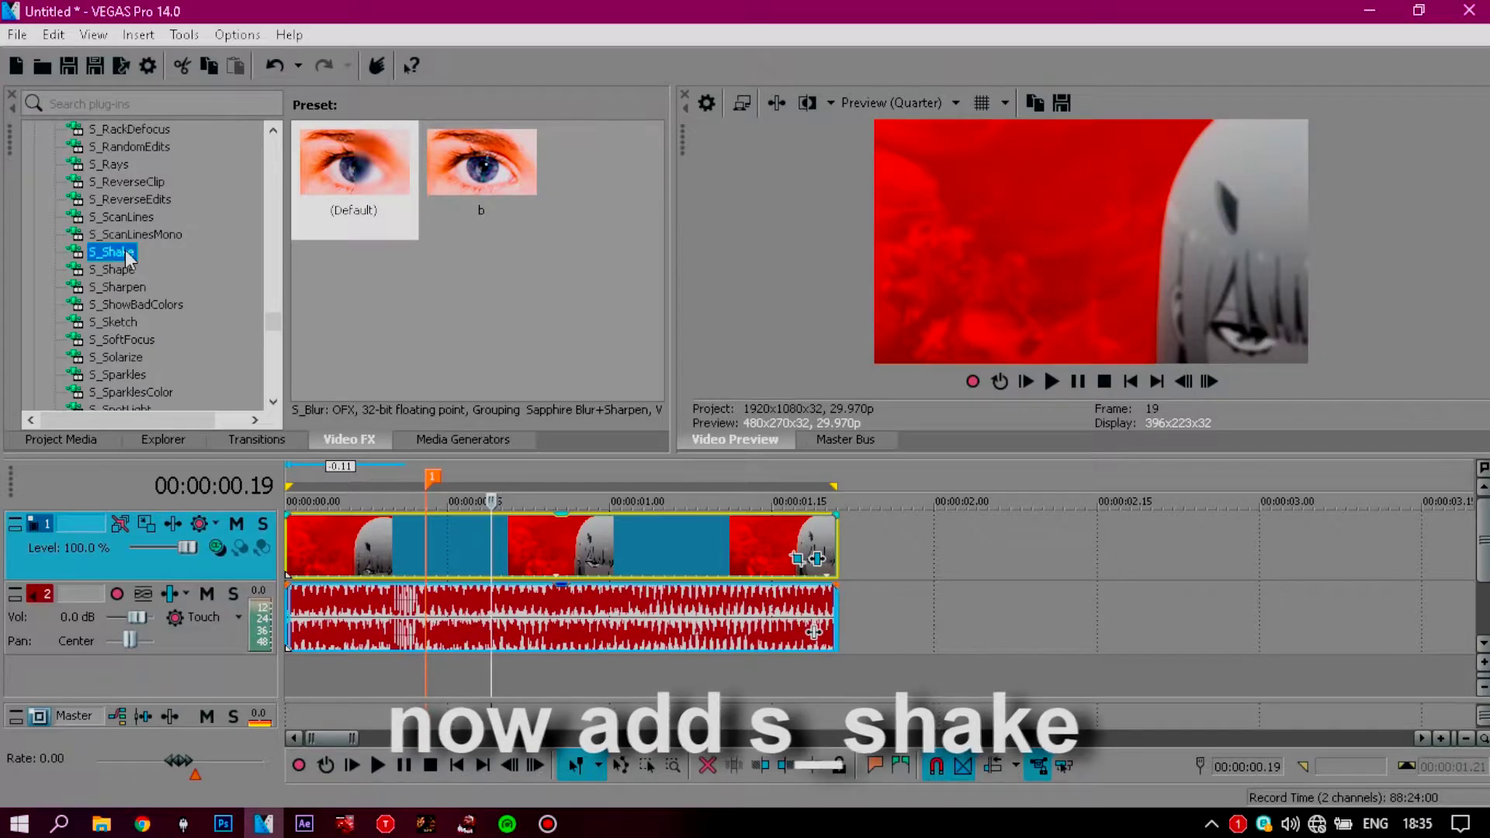
click(368, 353)
drag(372, 369, 473, 558)
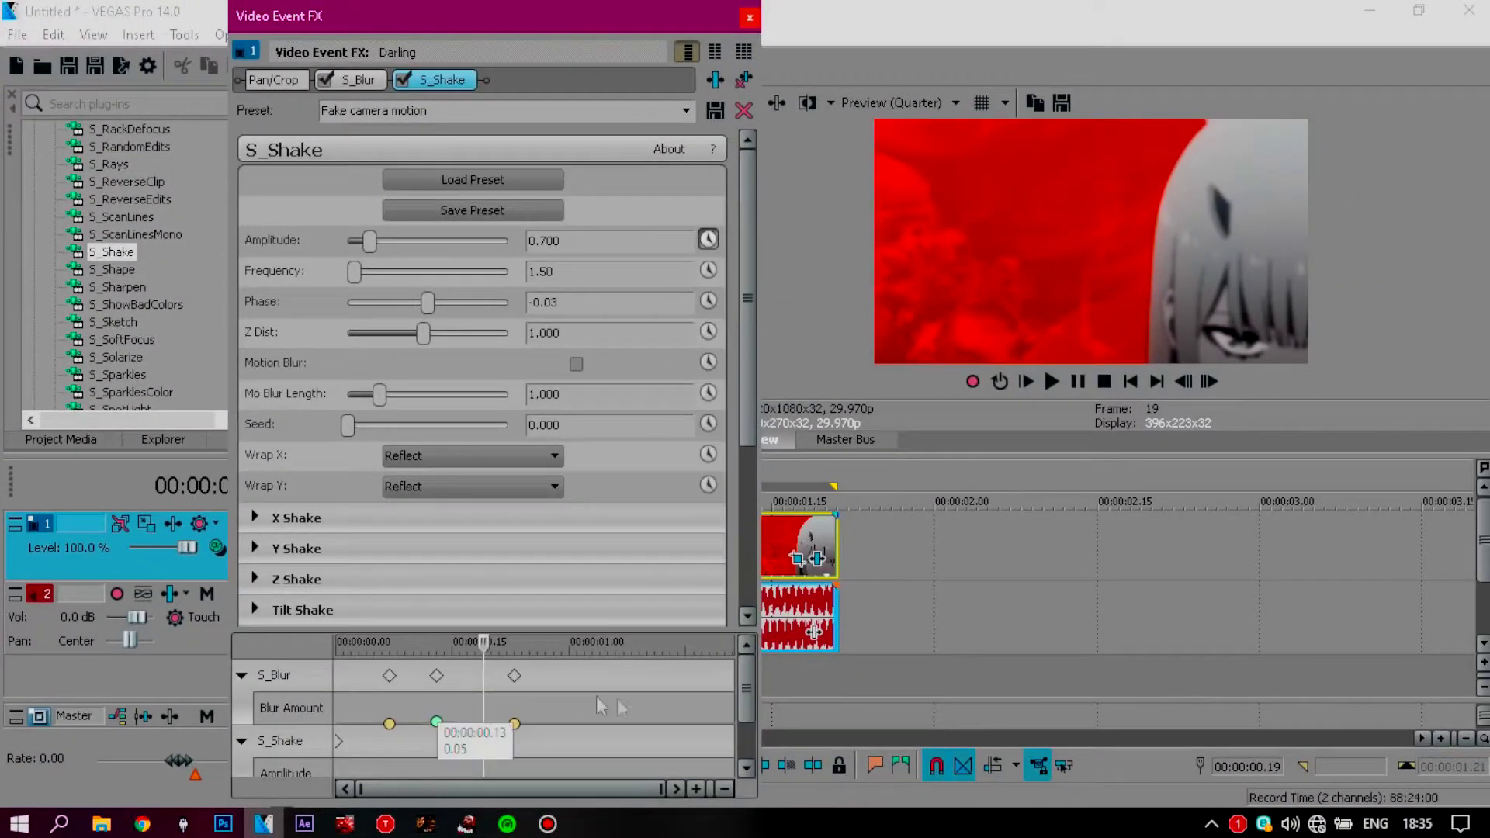
scroll(747, 697, down, 1)
drag(340, 709, 520, 701)
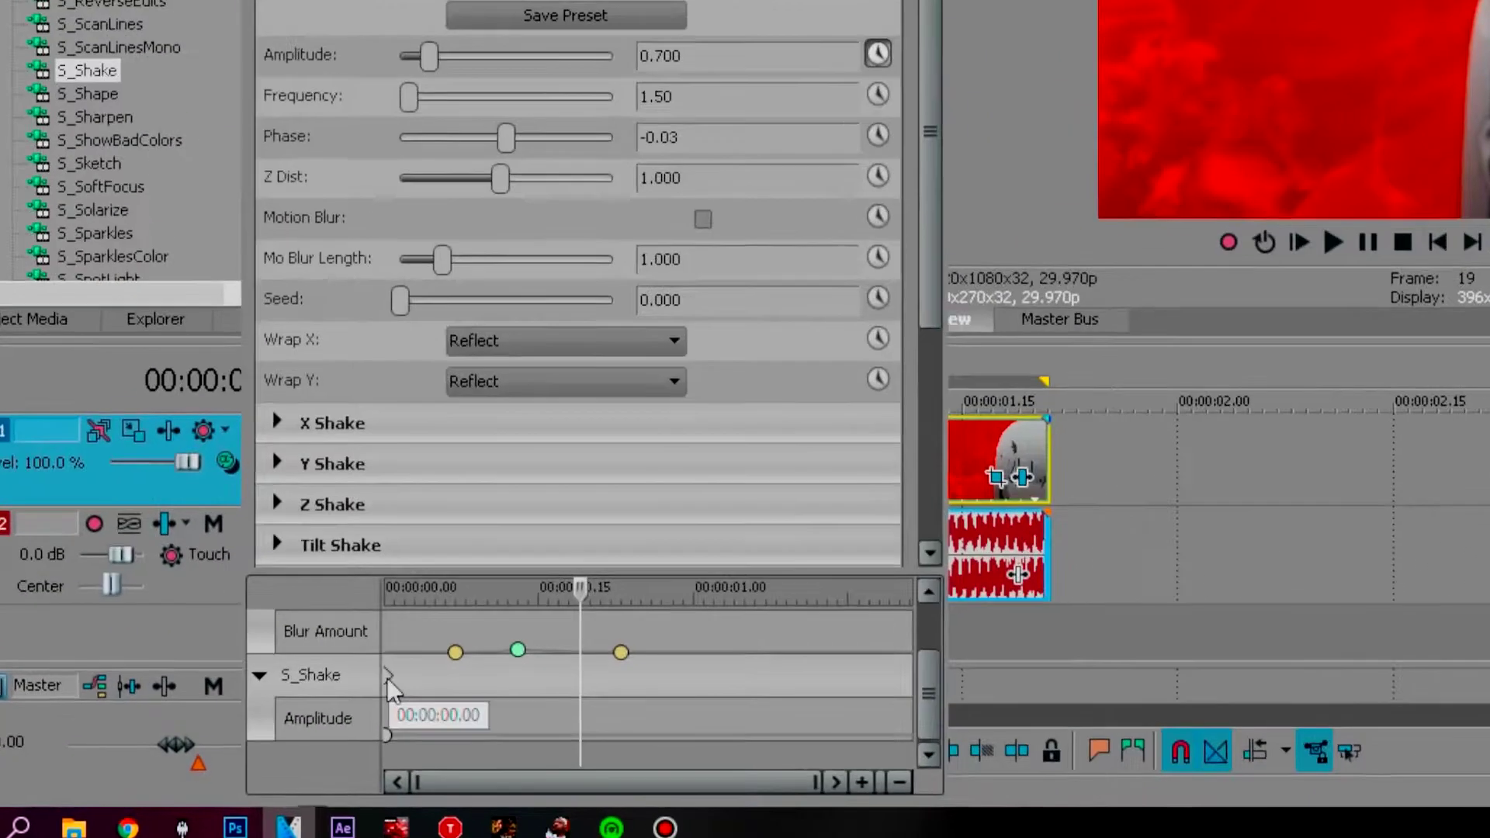
Step: Set the S_Shake Amplitude to 0.000 at 00:00:00.07 and at about 00:00:00.21, just before the last blur keyframe
click(459, 710)
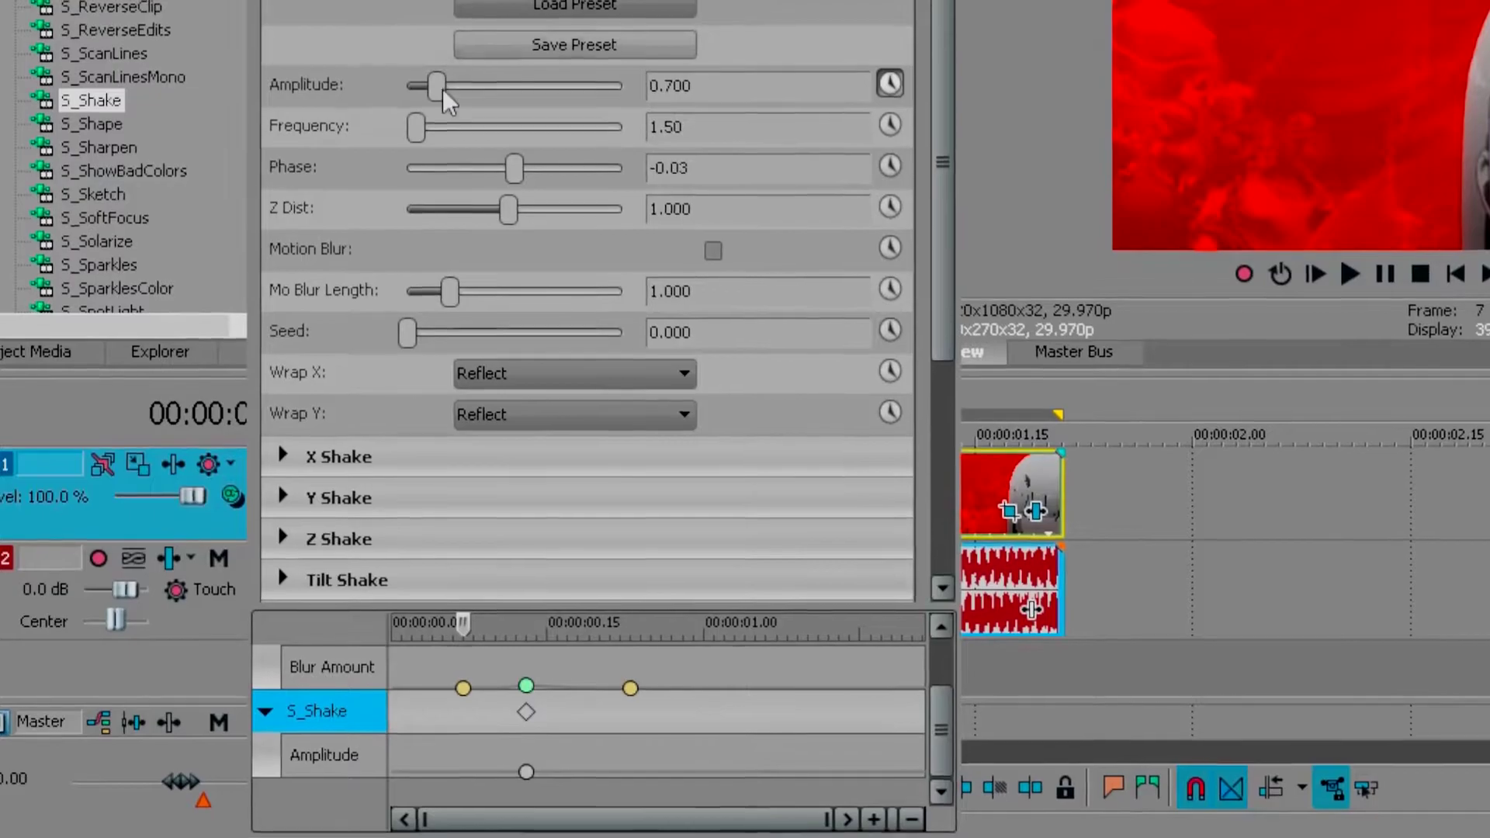
drag(433, 74, 211, 68)
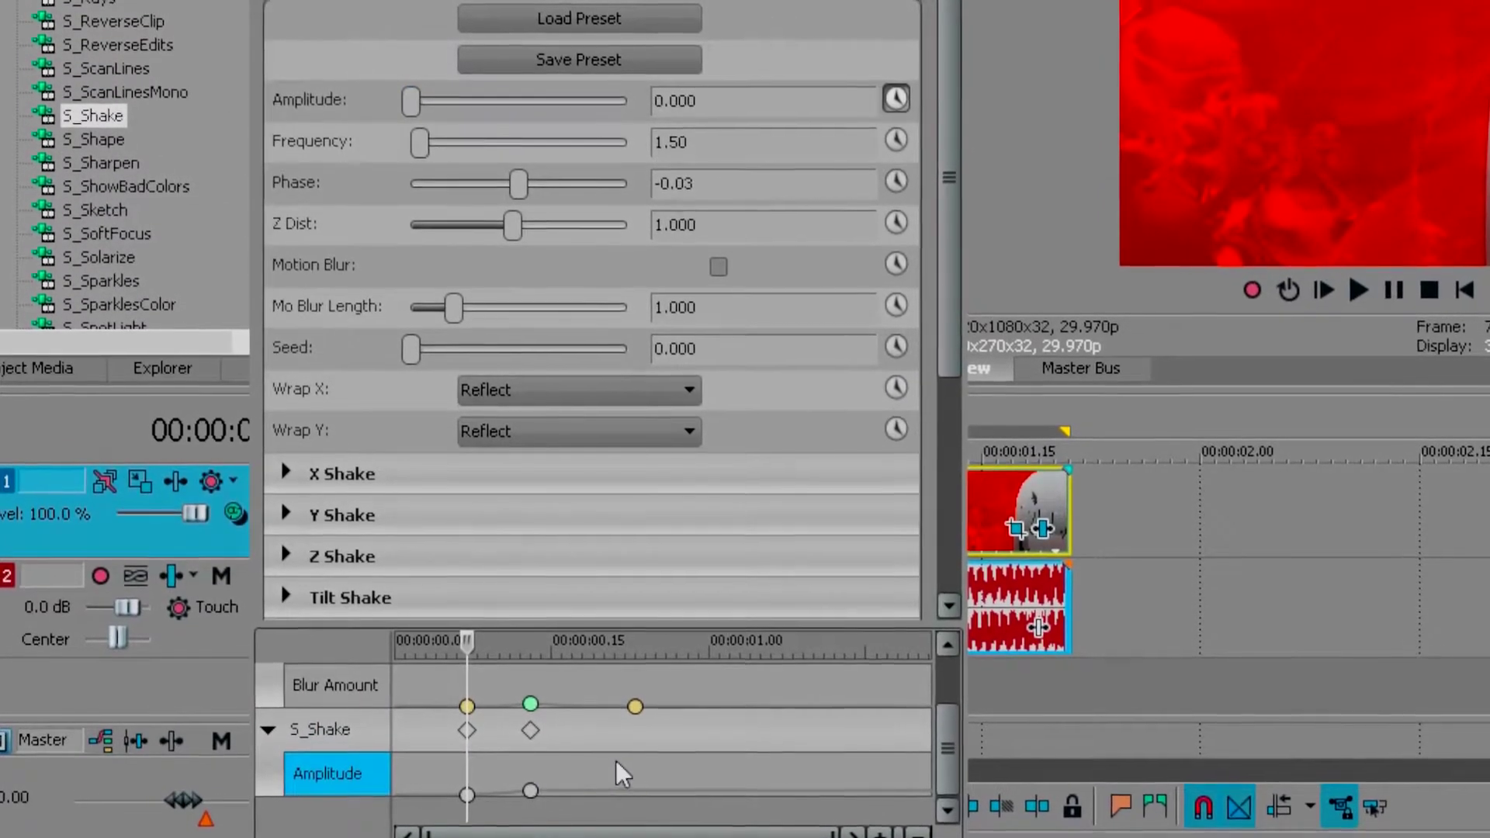
click(616, 758)
drag(441, 105, 194, 108)
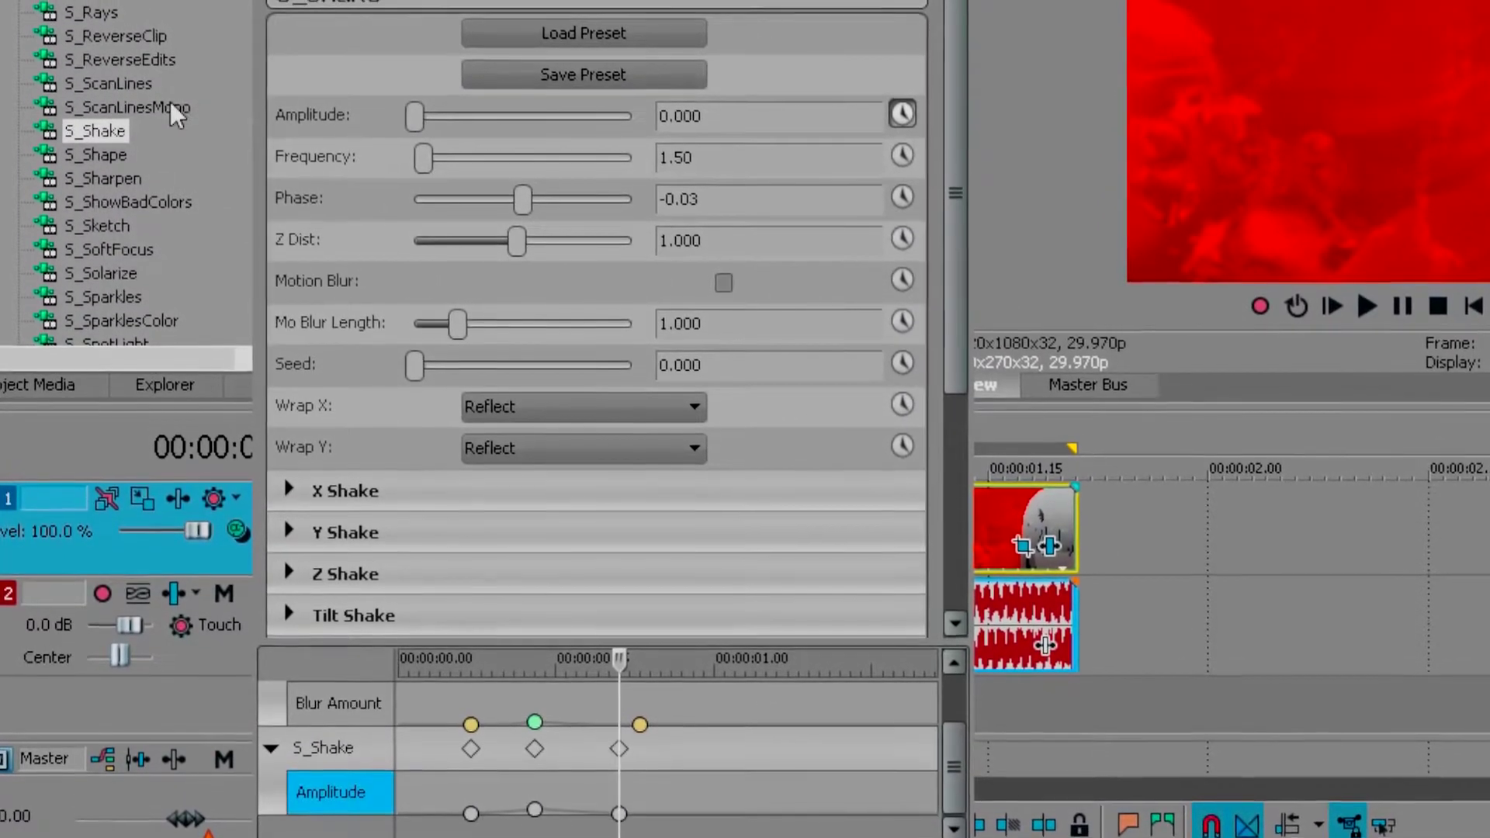
Step: Set the first and last Amplitude keyframes to Slow Fade and the middle one to Fast Fade, and close the effect settings
right_click(623, 818)
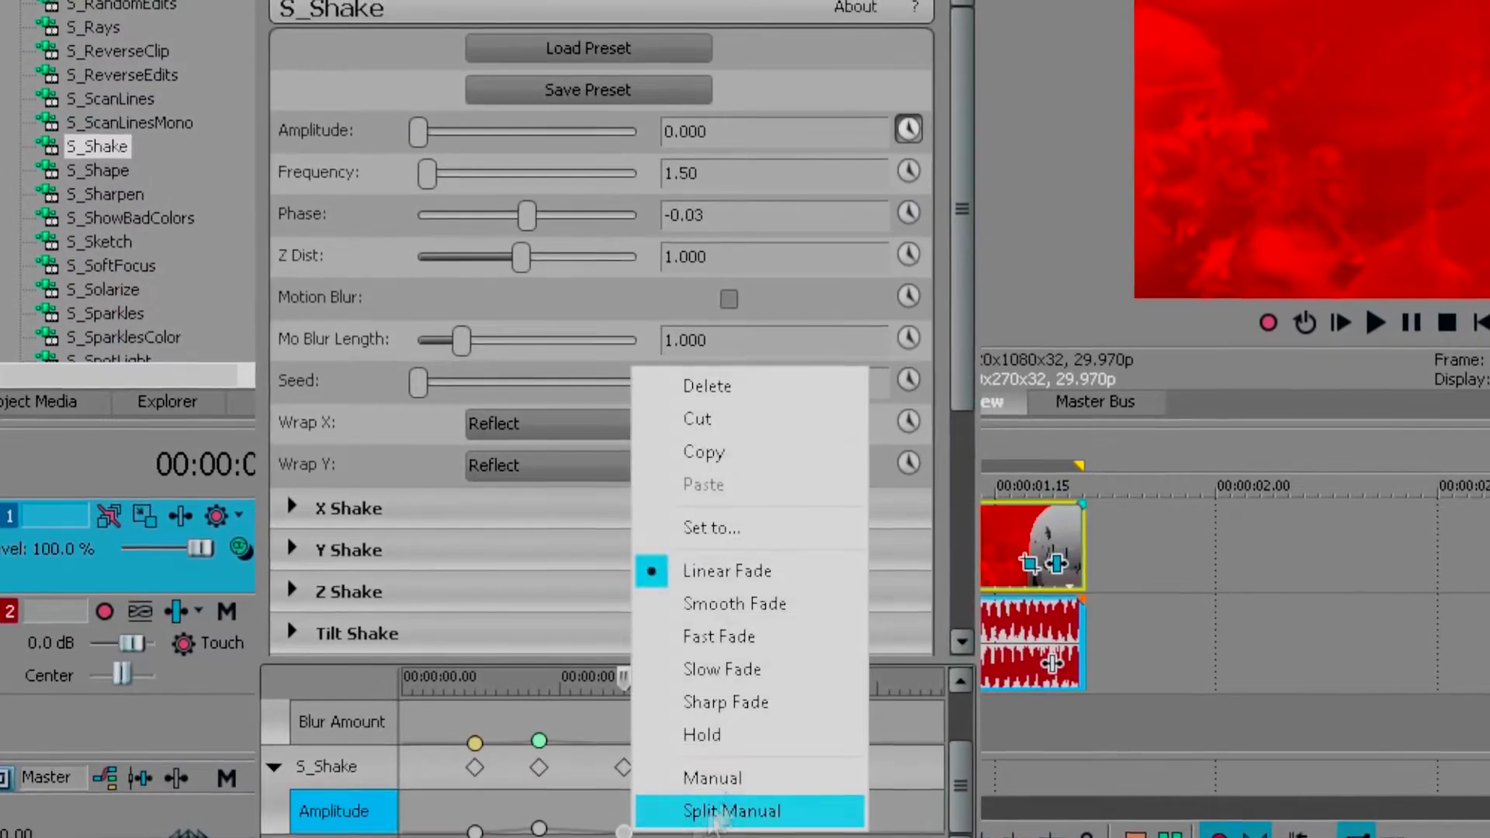
click(720, 674)
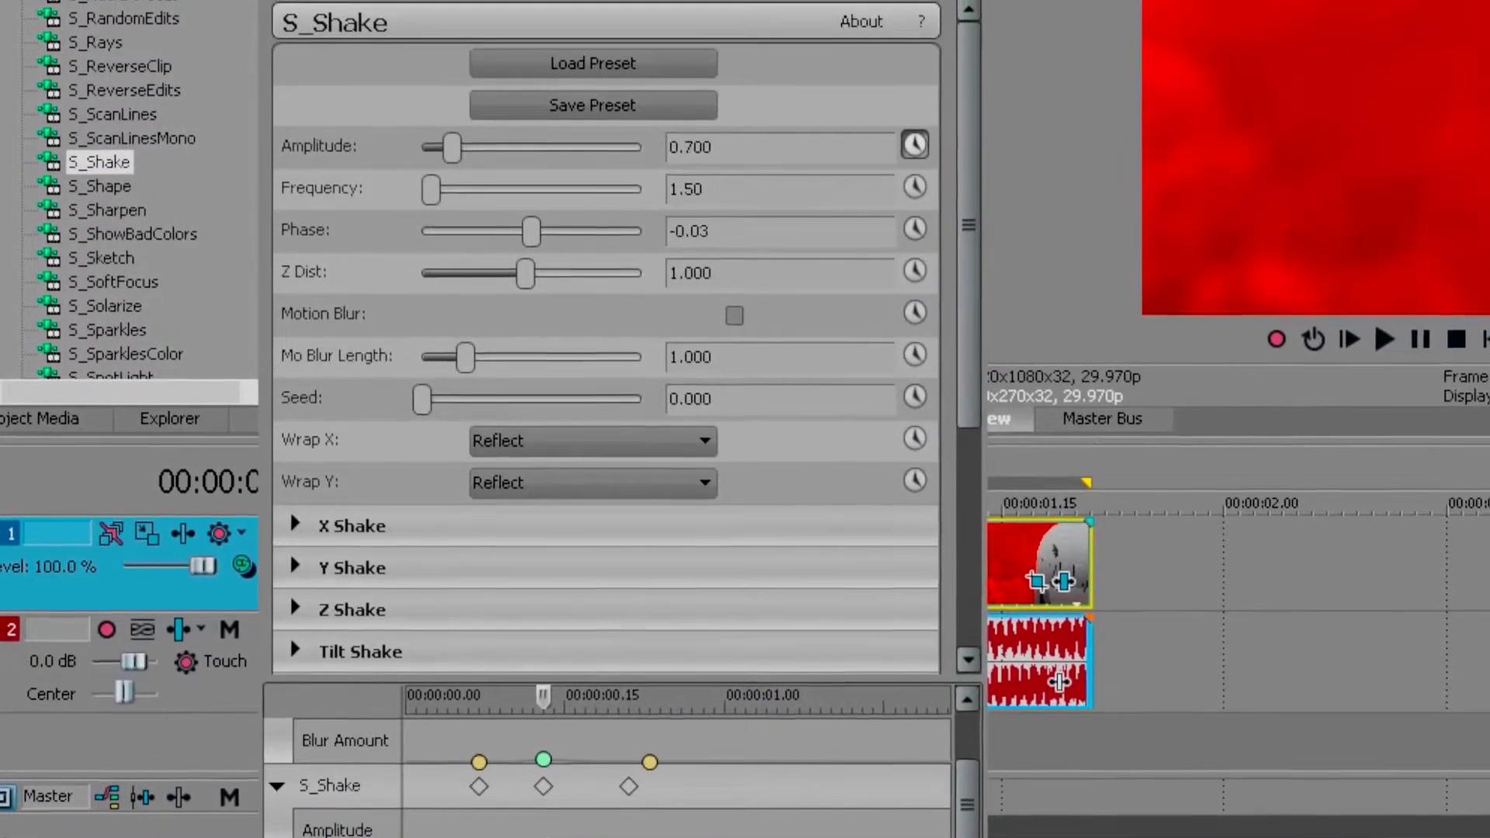
right_click(541, 832)
click(636, 652)
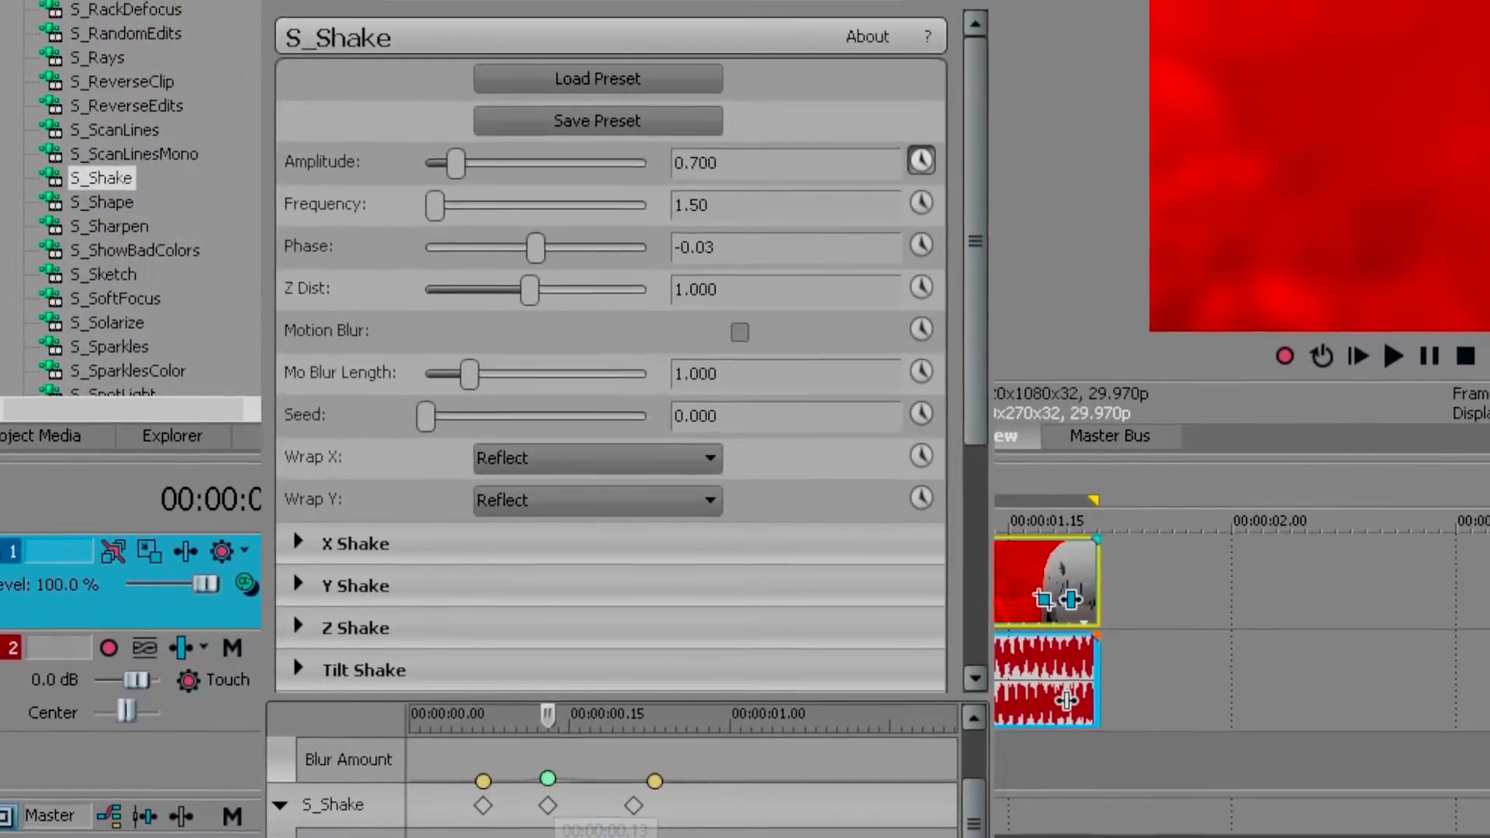
right_click(485, 810)
click(581, 715)
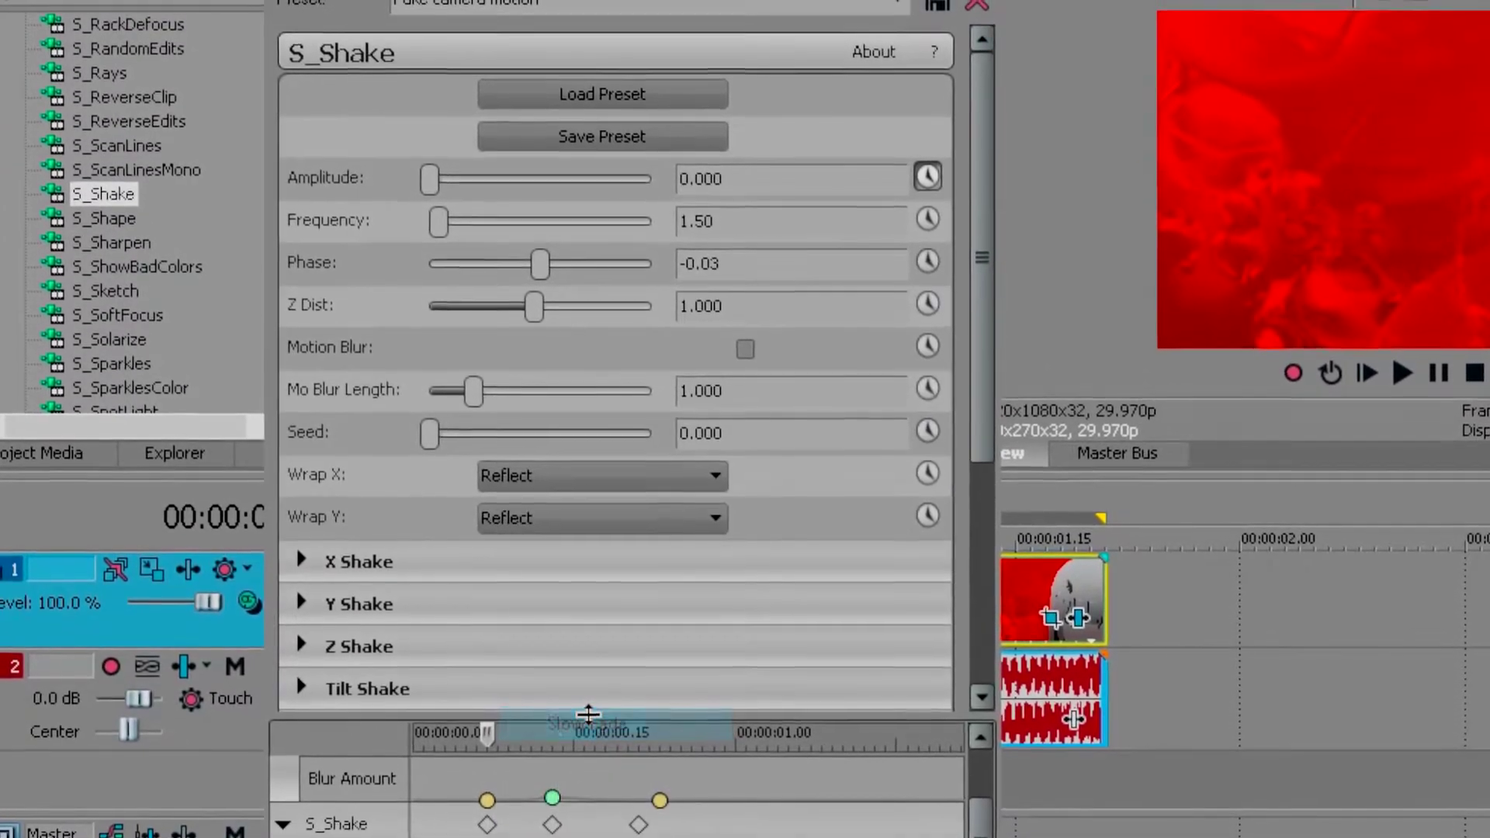
click(741, 824)
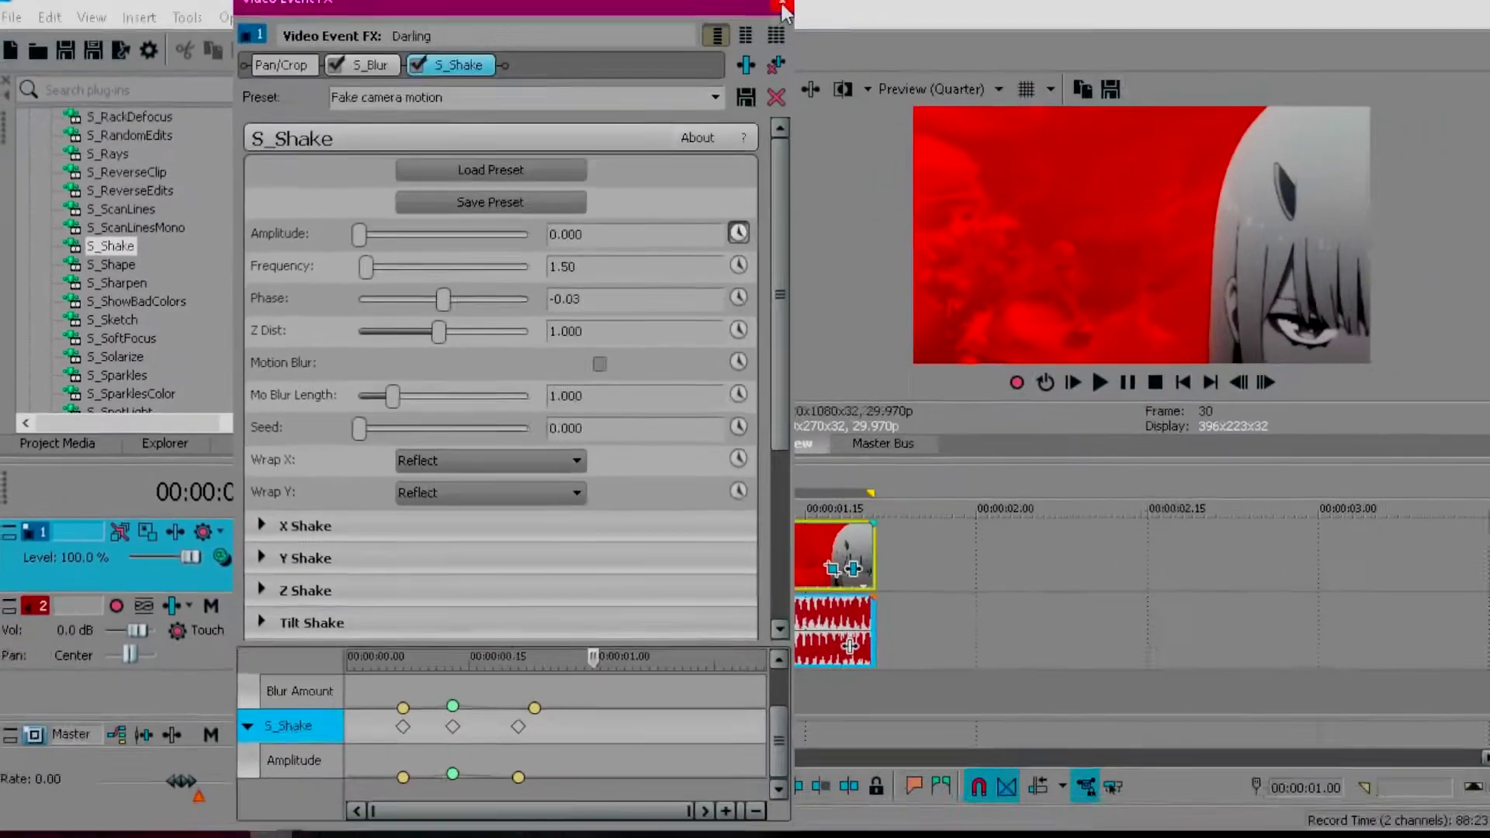
click(780, 9)
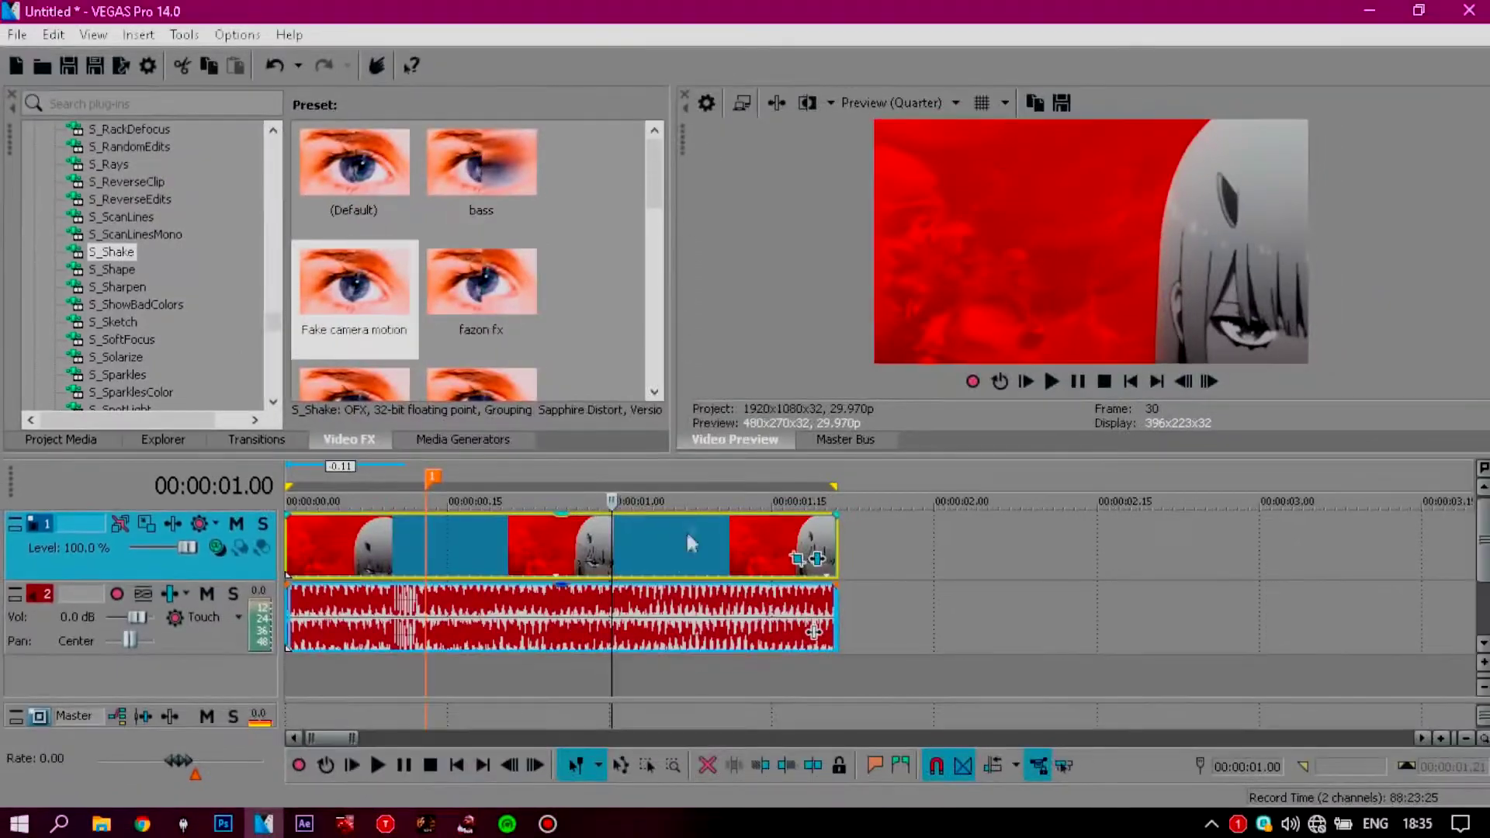
Step: Play back the clip's full time range to check the zoom with blur and shake combined
double_click(656, 561)
click(870, 582)
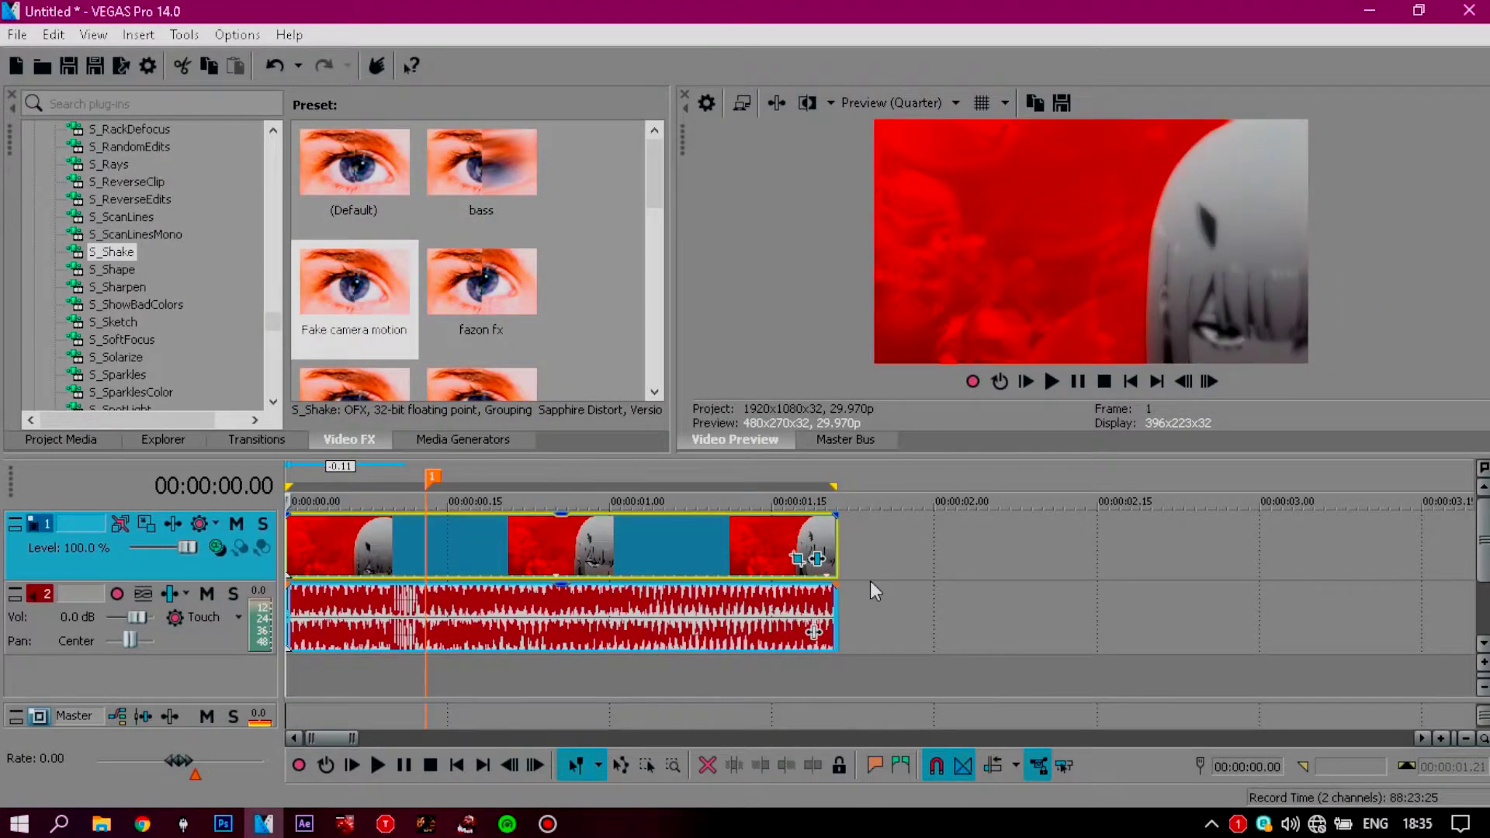
key(space)
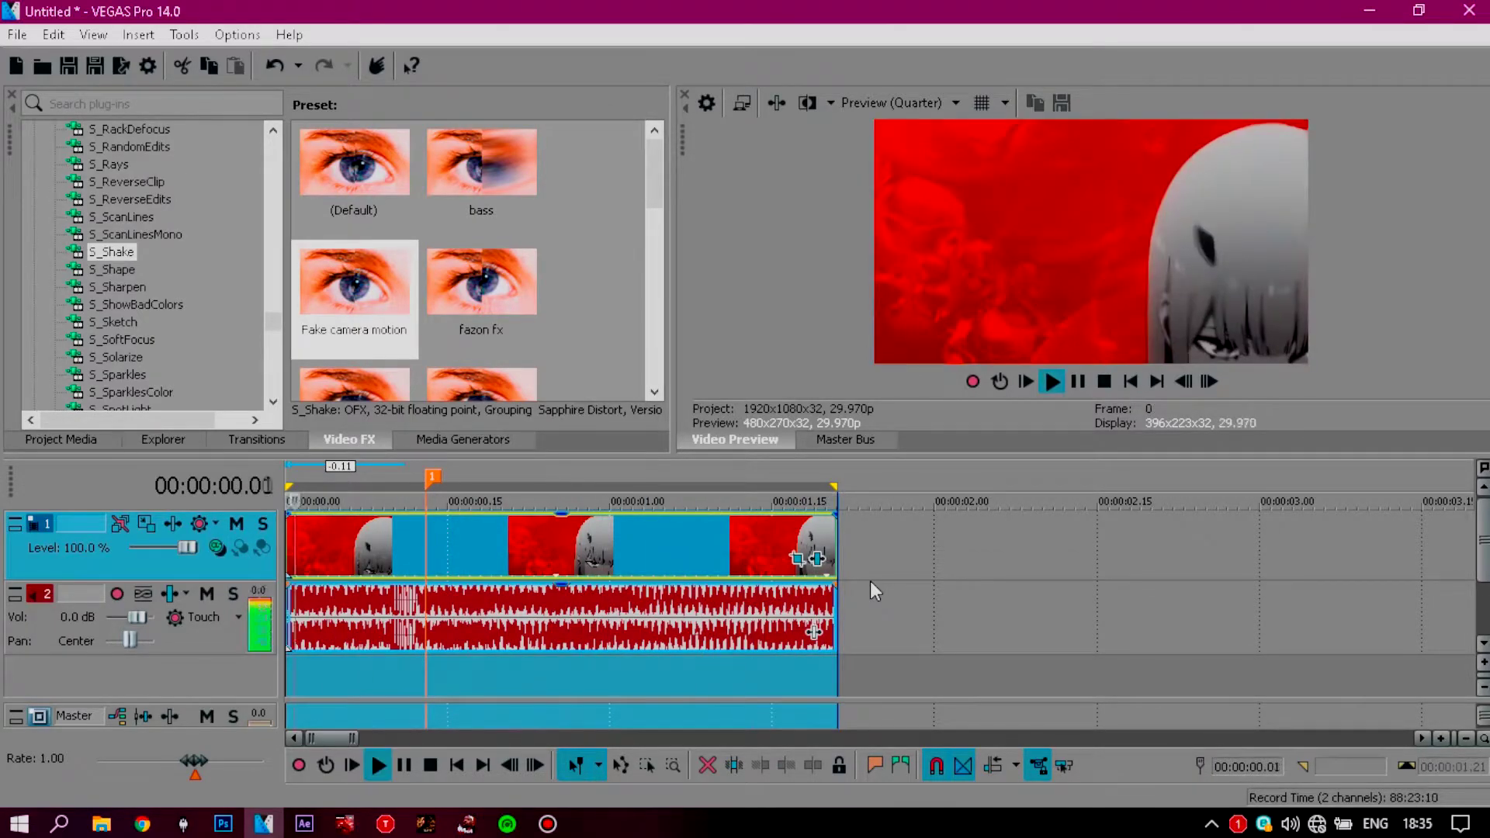
key(space)
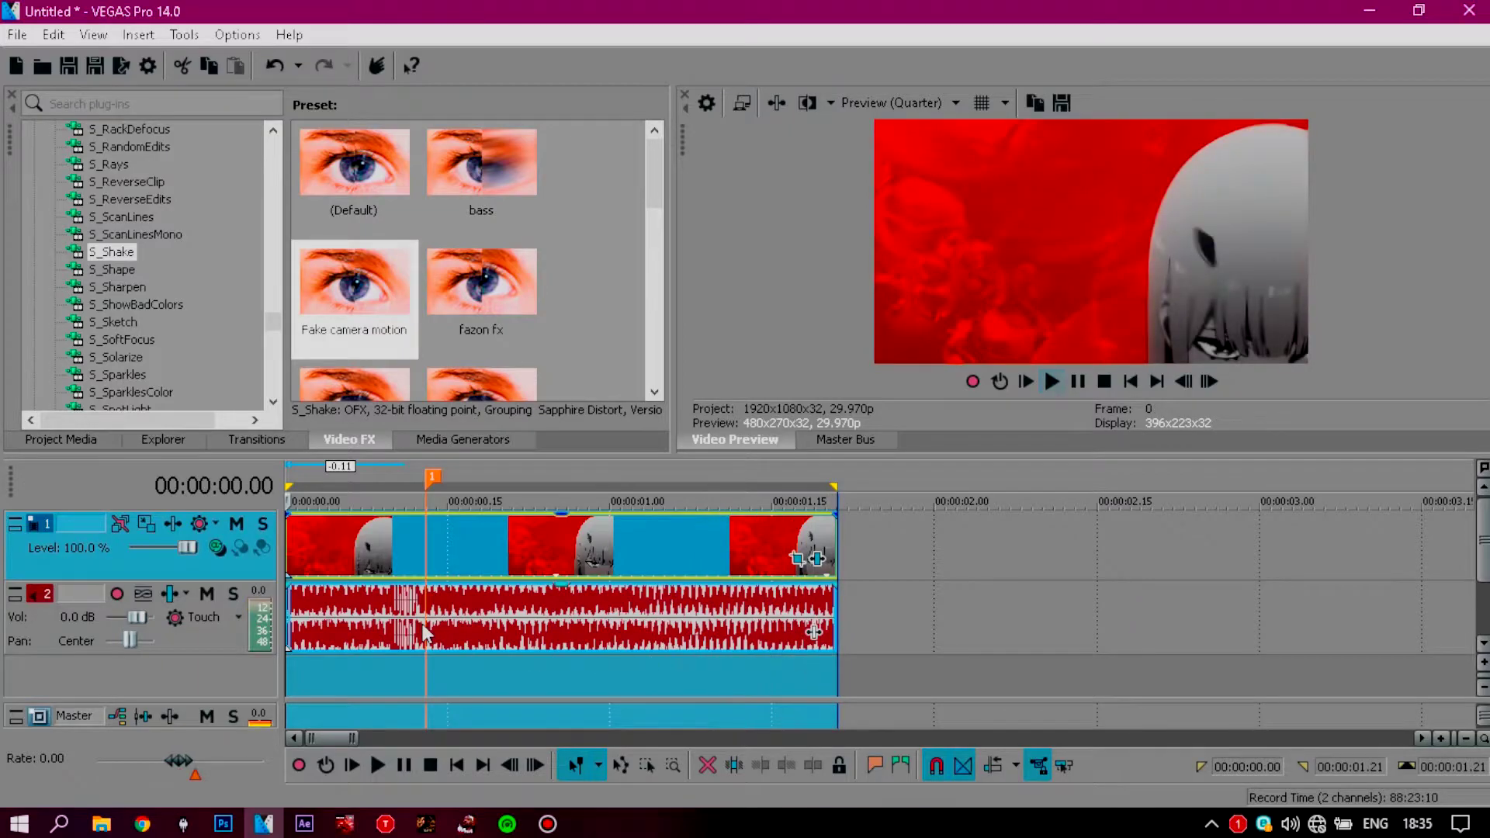
key(space)
click(425, 544)
key(space)
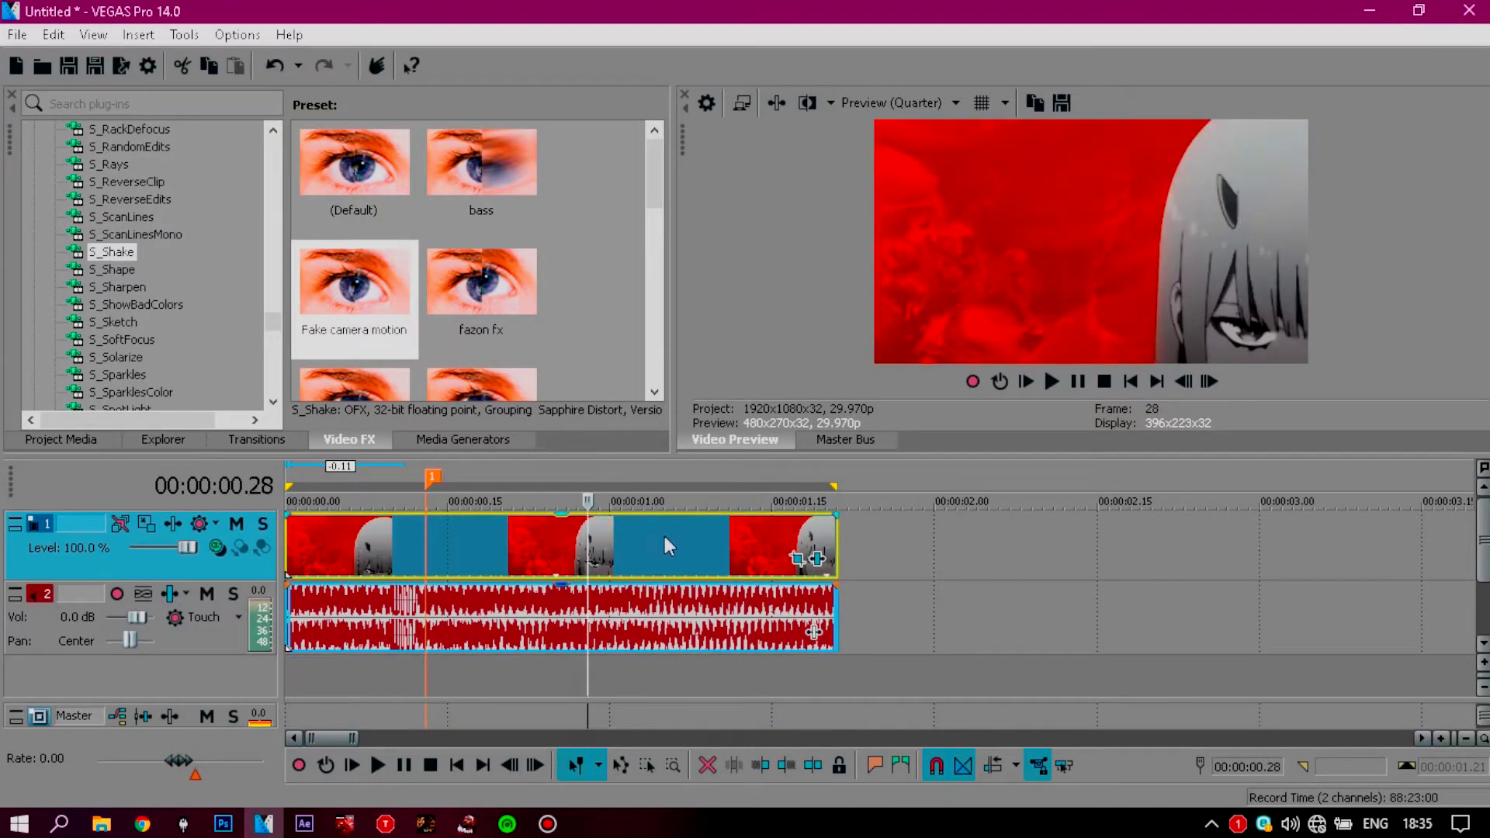
Step: Apply the RSMB effect with the Yasssss preset to the video clip
drag(277, 325, 273, 286)
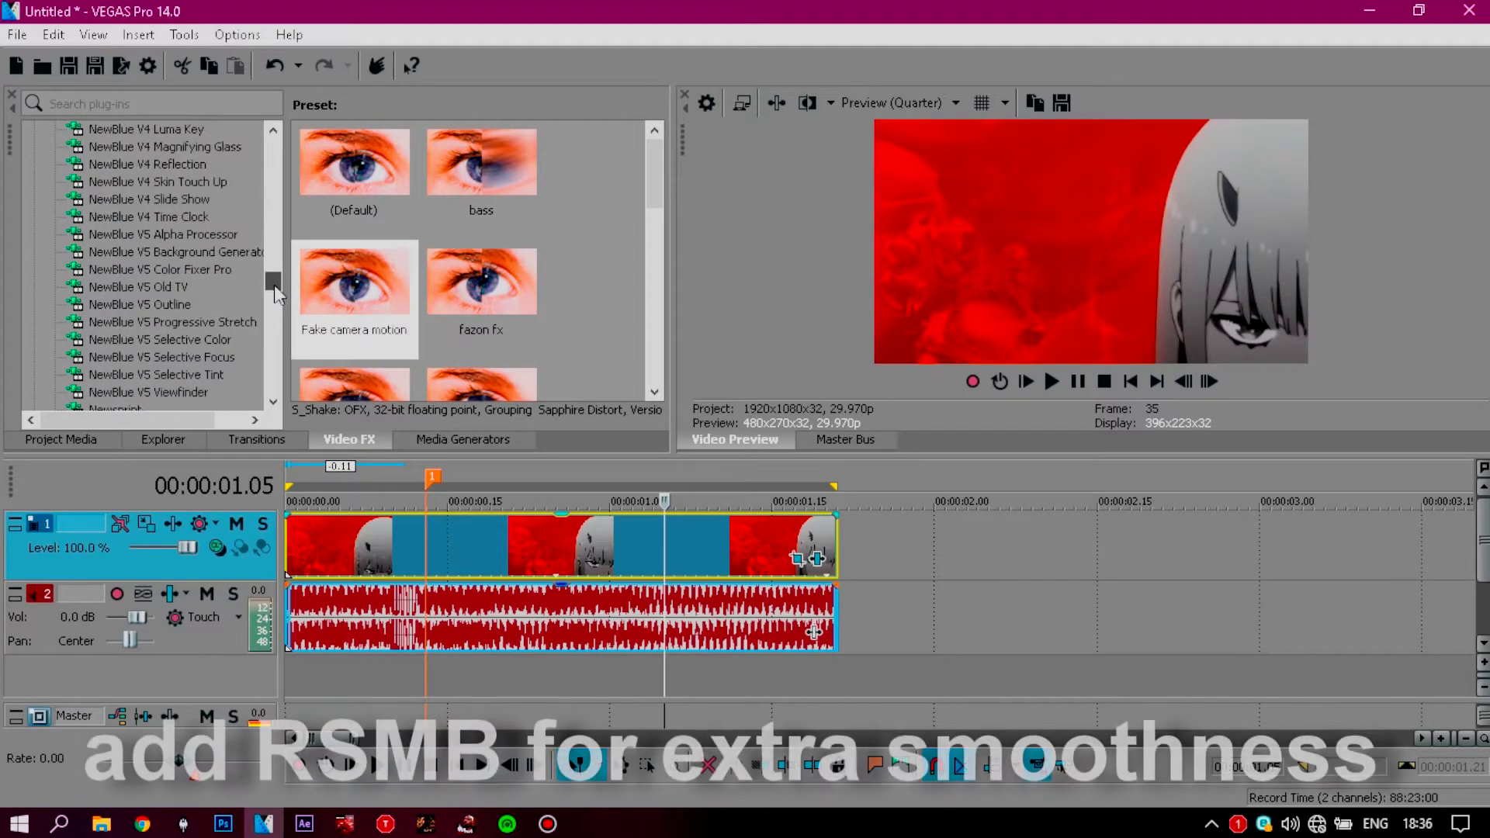
click(103, 323)
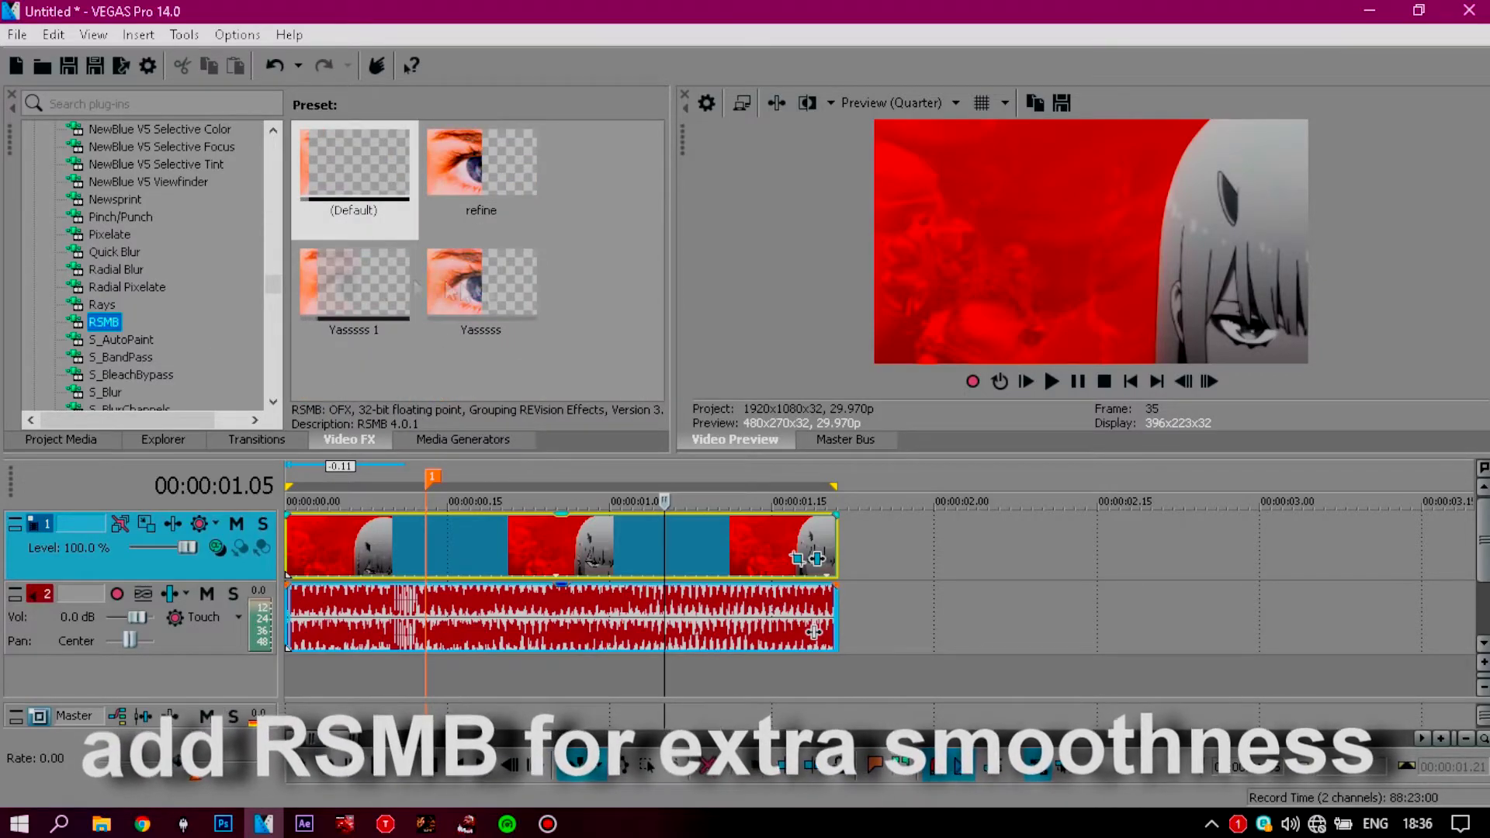
drag(482, 283, 552, 565)
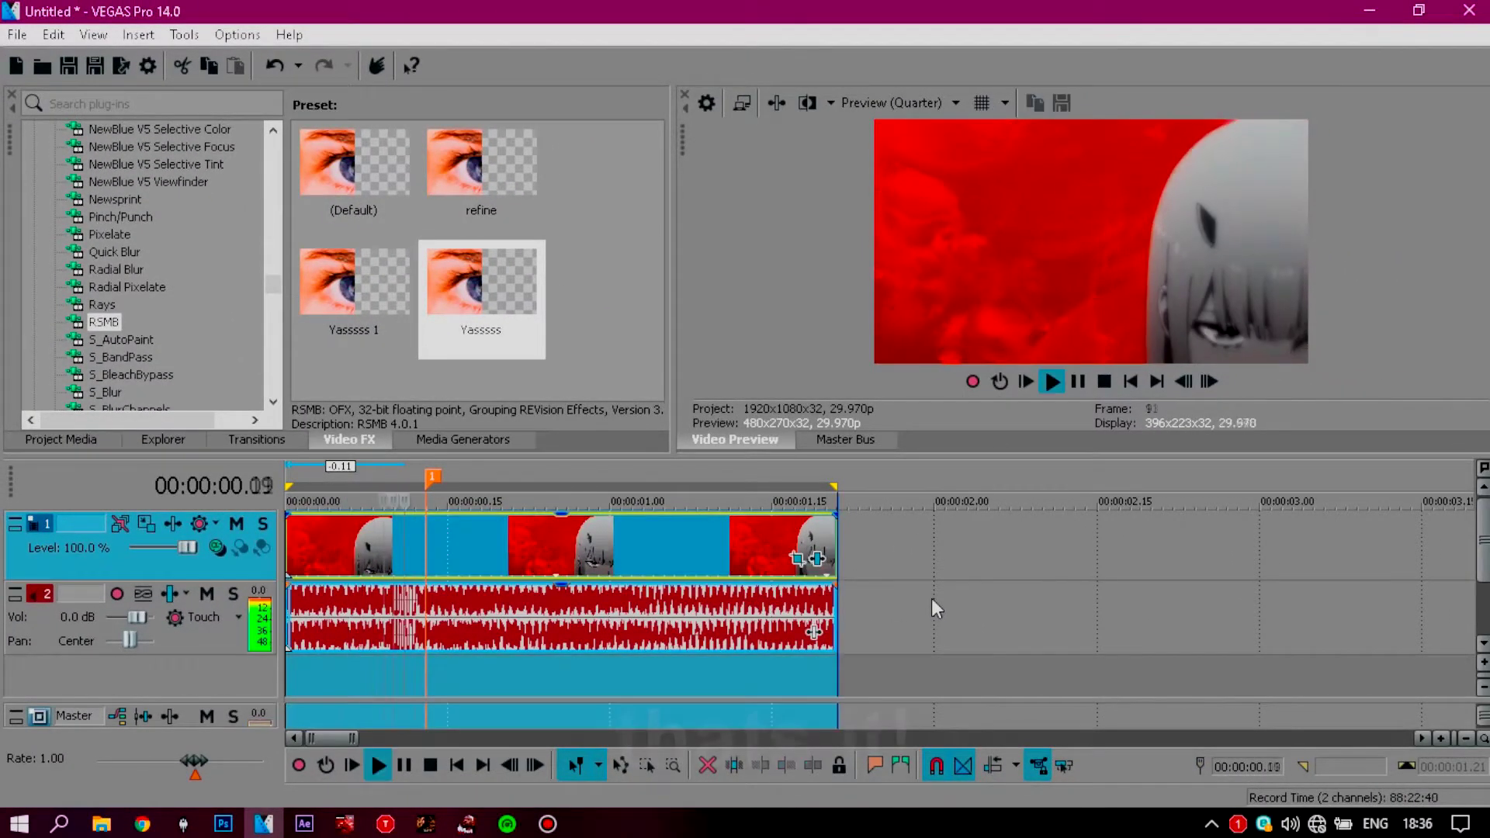
Step: Play back the finished clip with the RSMB motion blur
key(space)
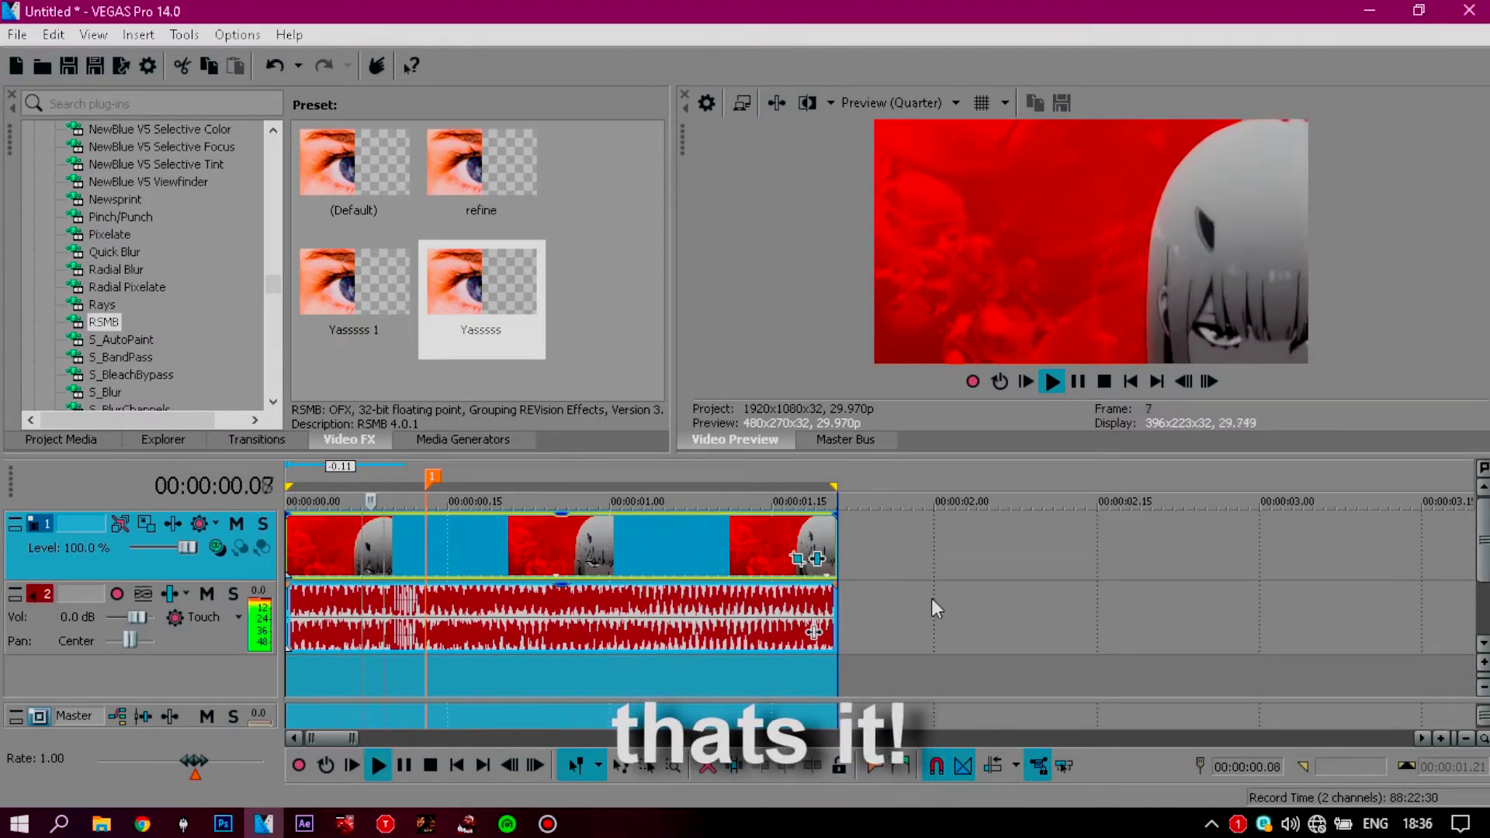
key(space)
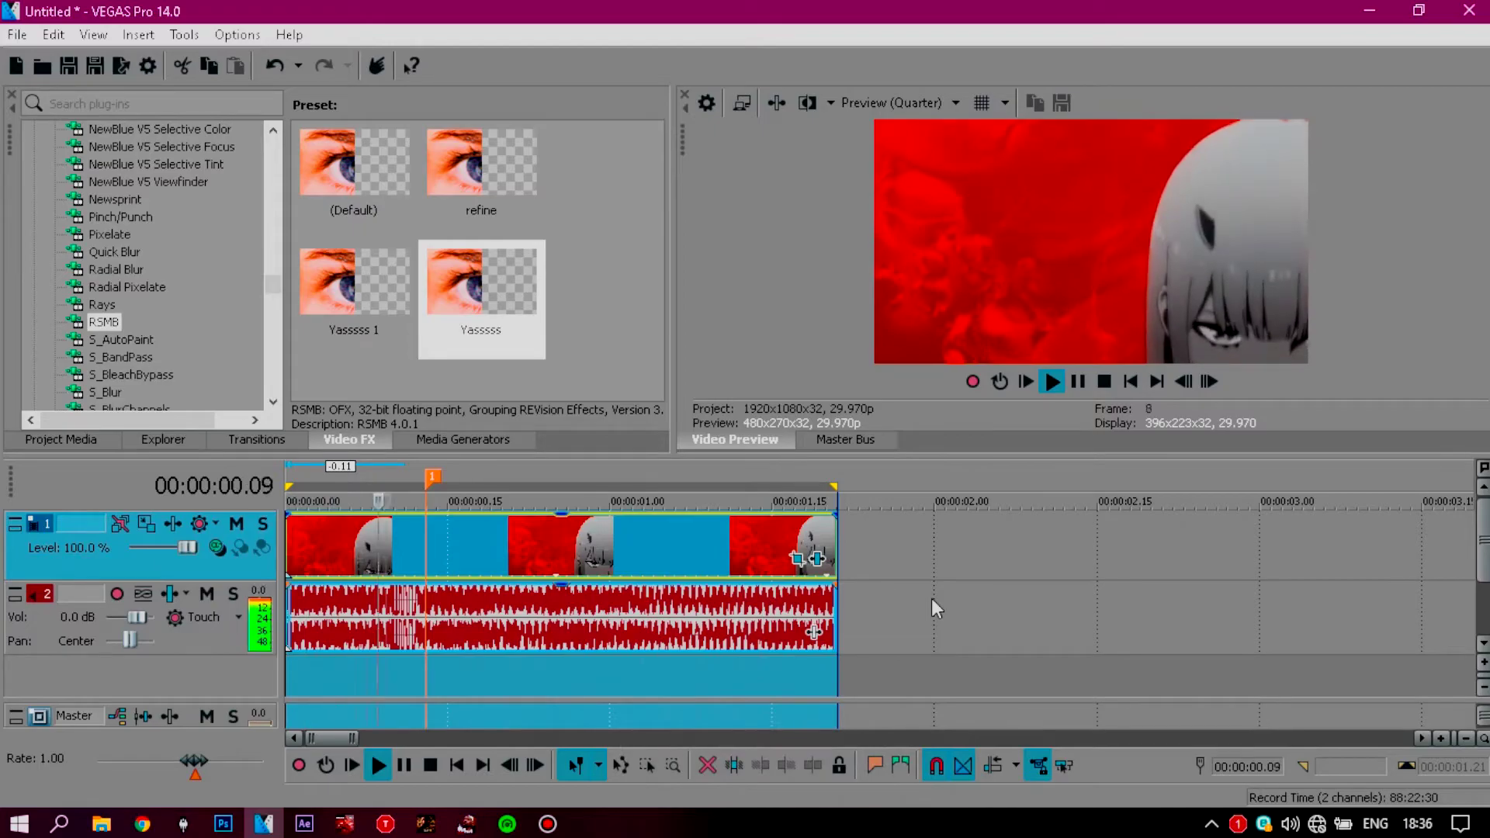